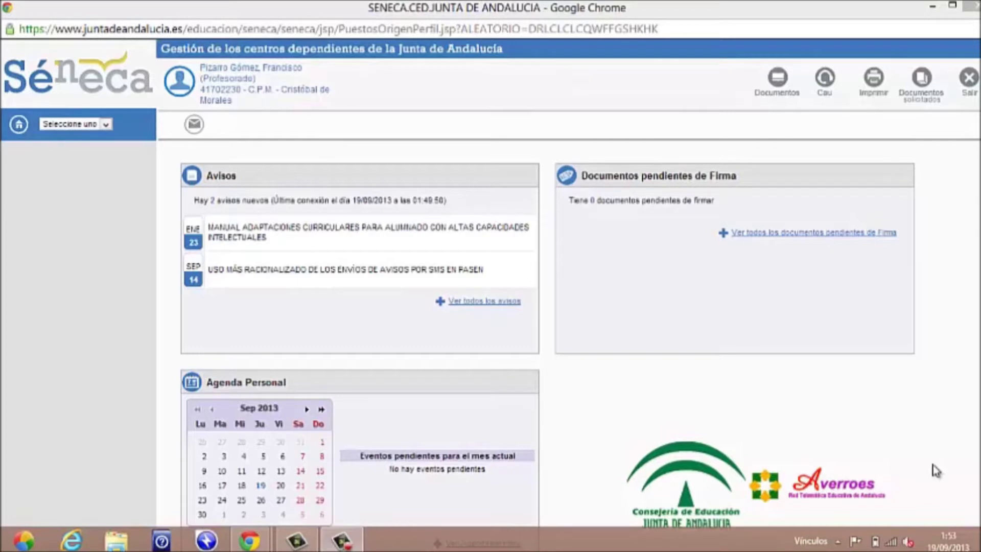
Step: Open the teacher's regular timetable from the Personal section and look over the weekly grid
{"action": "left_click", "coordinate": [105, 125]}
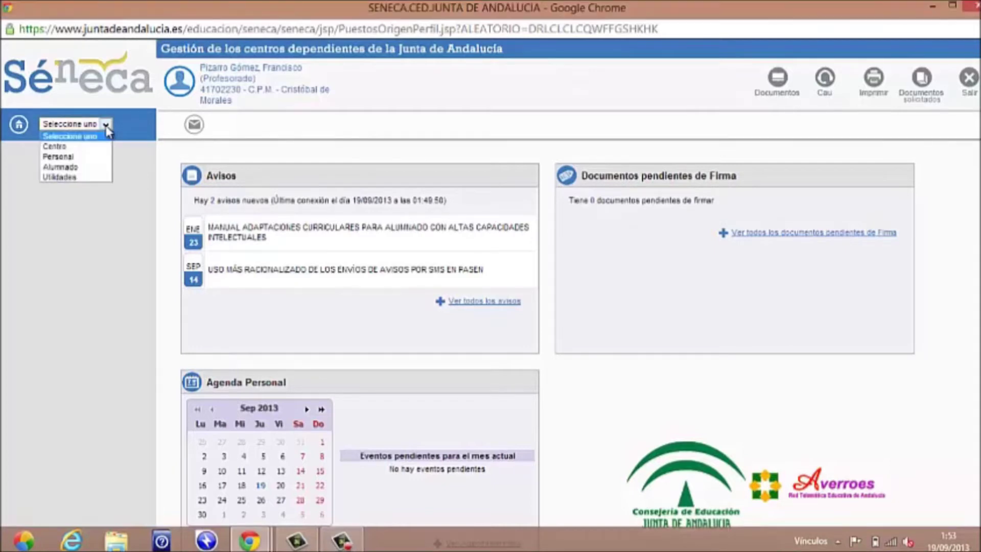
{"action": "left_click", "coordinate": [82, 157]}
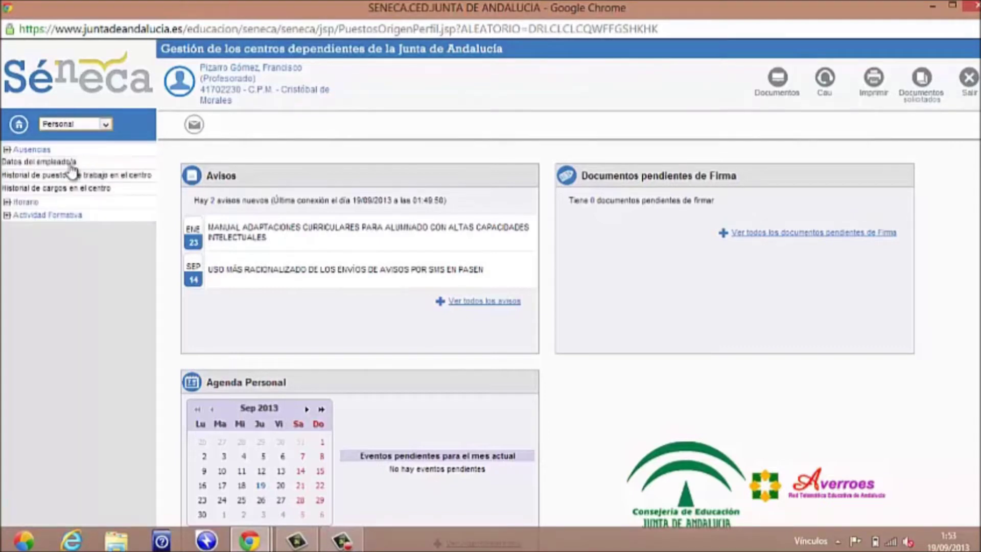
{"action": "left_click", "coordinate": [26, 204]}
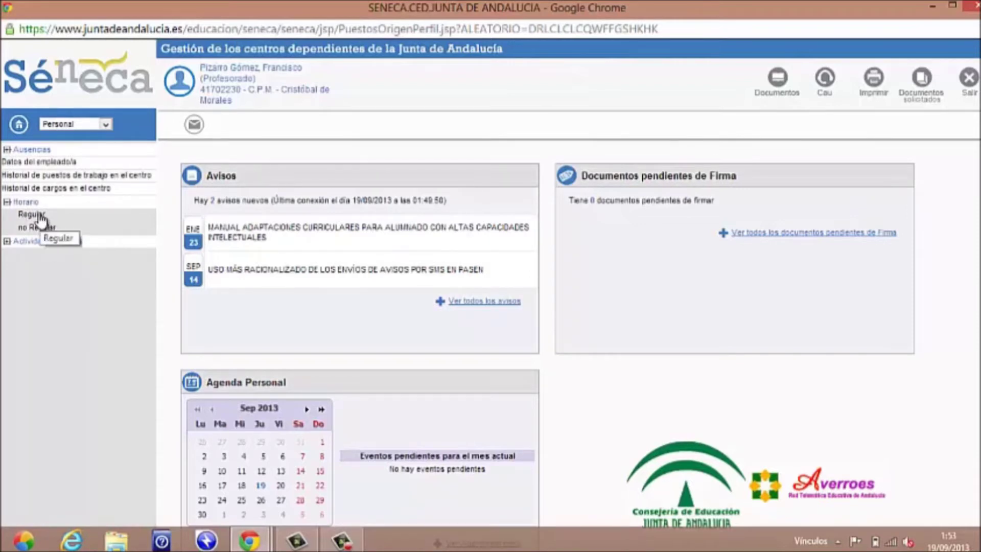
{"action": "left_click", "coordinate": [40, 219]}
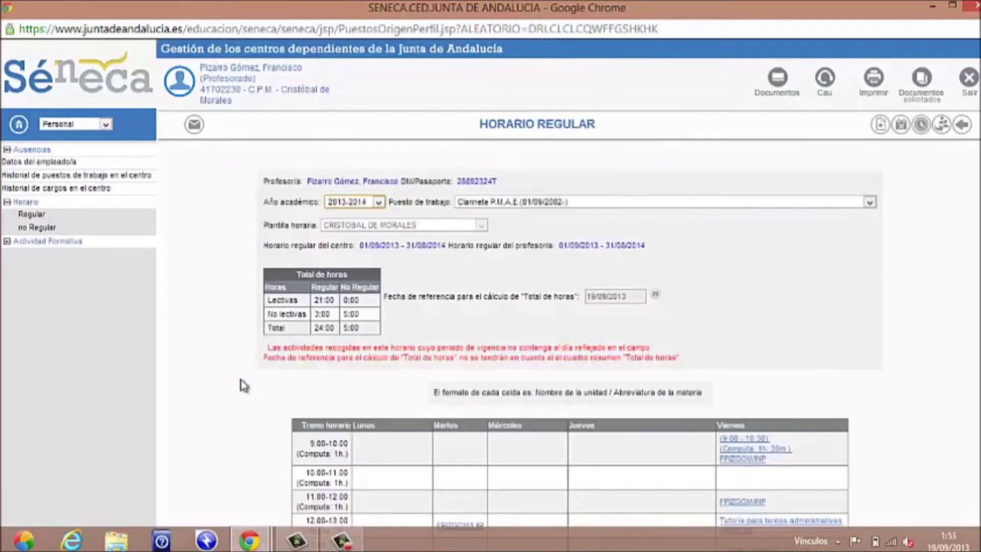
{"action": "scroll", "coordinate": [562, 256], "scroll_direction": "down", "scroll_amount": 5}
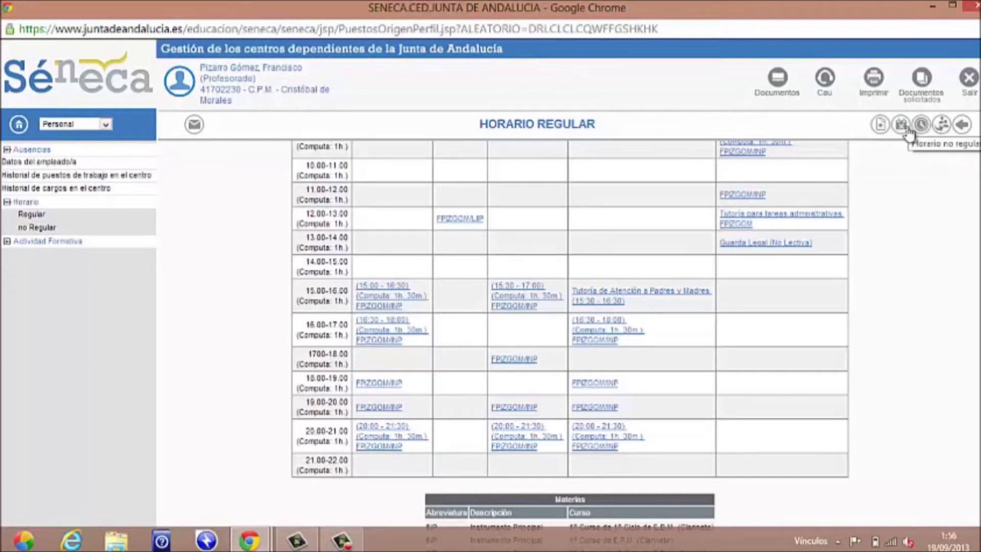
Step: Start a new activity in the regular timetable and assign it the MIERCOLES 18.00-19.00 slot
{"action": "left_click", "coordinate": [880, 126]}
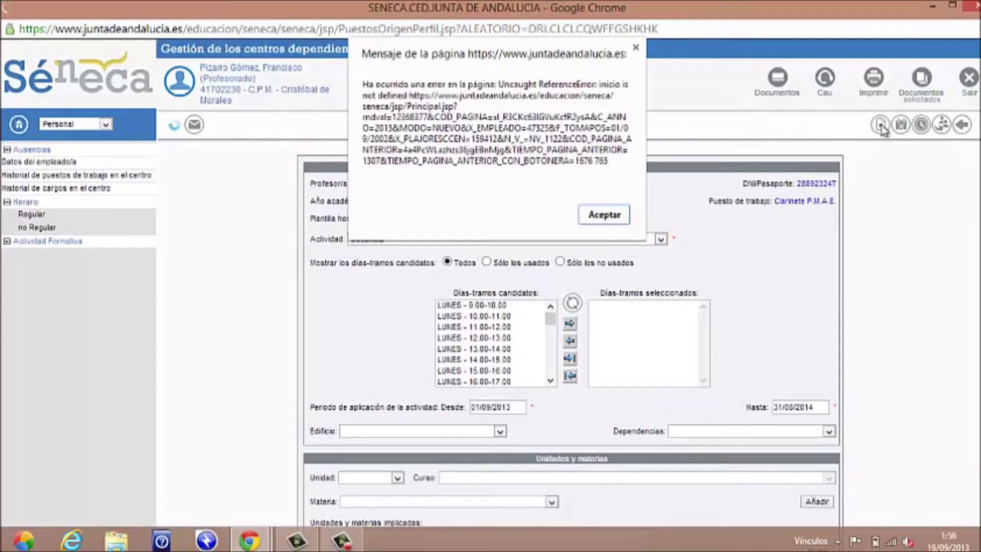
{"action": "left_click", "coordinate": [603, 219]}
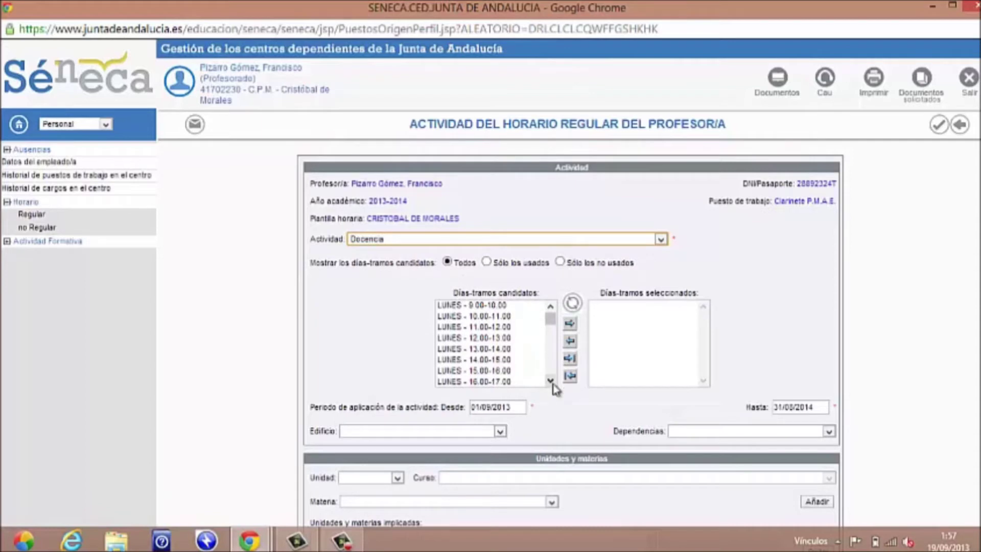
{"action": "left_click_drag", "start_coordinate": [551, 382], "coordinate": [551, 382]}
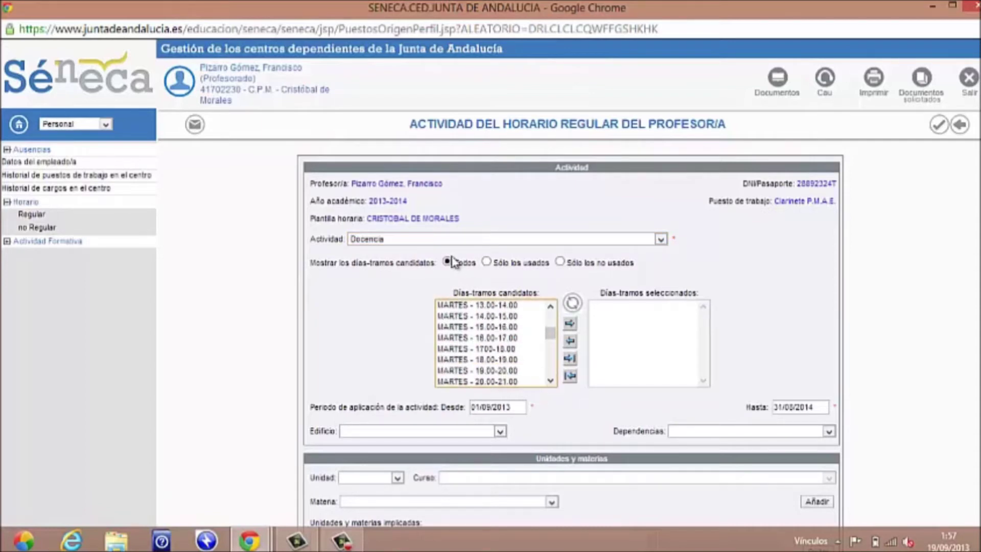
{"action": "left_click_drag", "start_coordinate": [550, 381], "coordinate": [550, 382]}
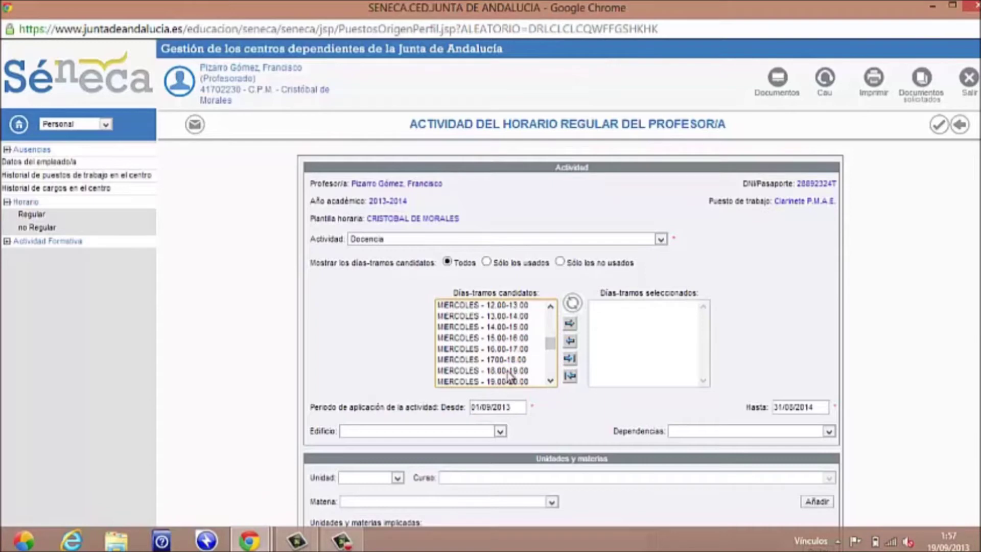
{"action": "left_click", "coordinate": [511, 370]}
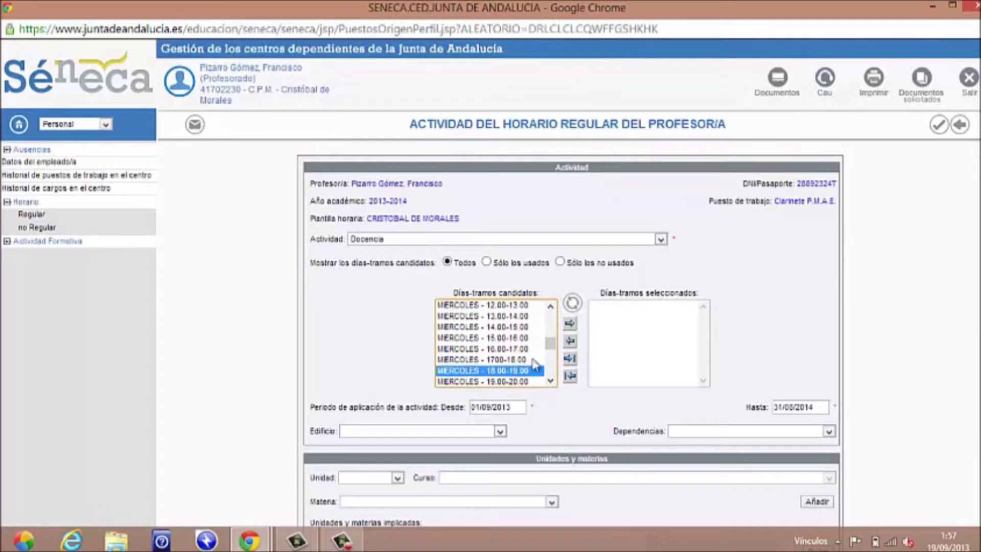
{"action": "left_click", "coordinate": [570, 327]}
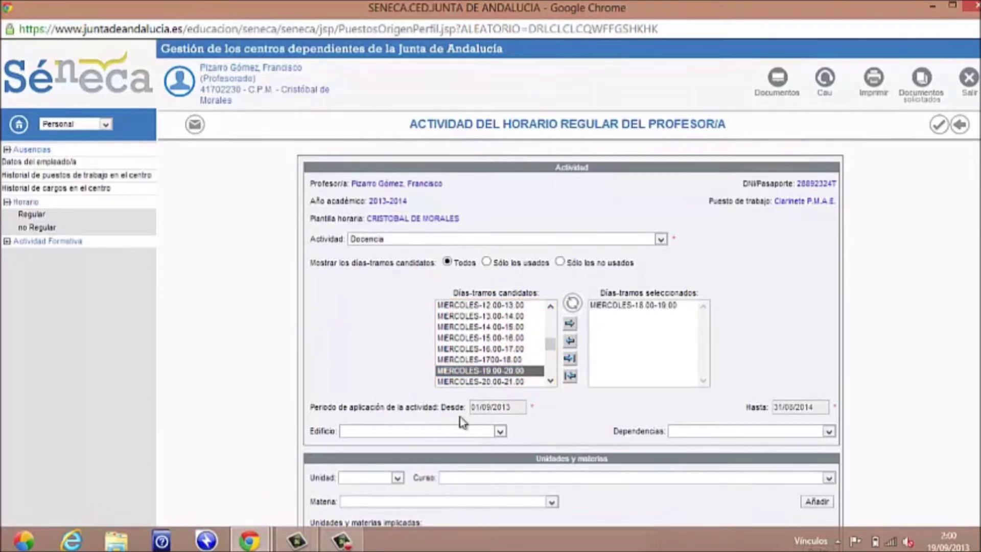
Step: Set the activity's building to TURINA and check which rooms are offered for it
{"action": "left_click", "coordinate": [501, 431]}
{"action": "left_click", "coordinate": [399, 474]}
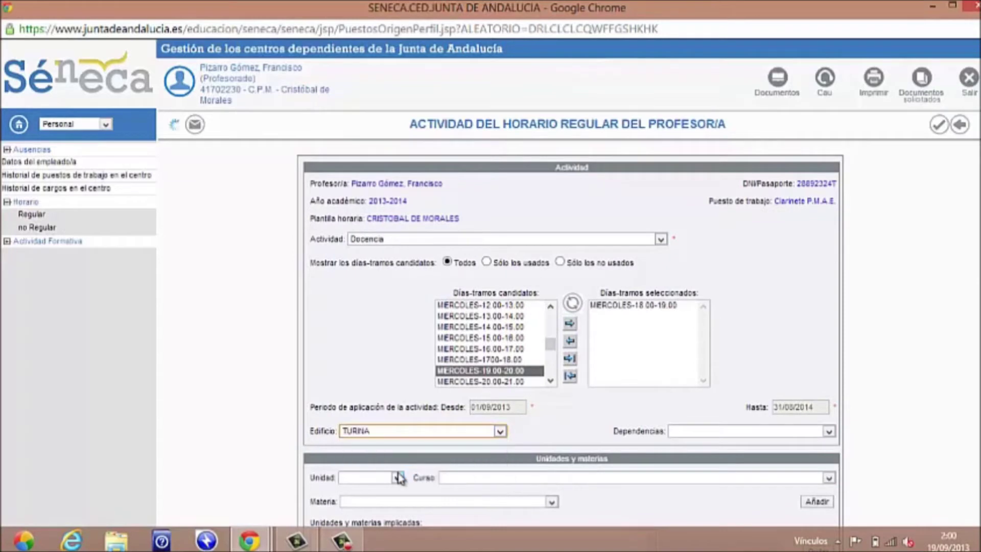
{"action": "left_click", "coordinate": [828, 432]}
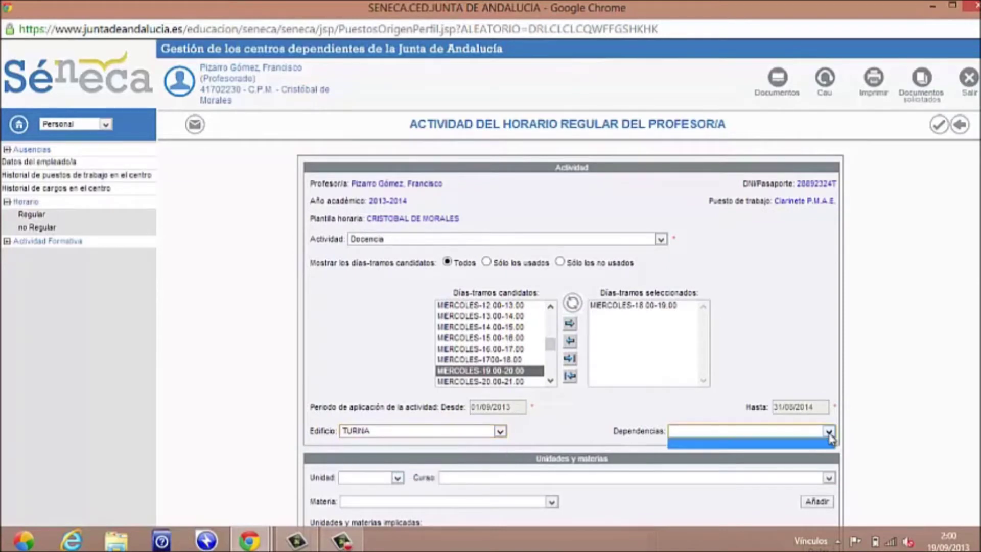
Step: Set the activity's unit to FPIZGOM and its course to 3º Curso de E.P.M. (Clarinete)
{"action": "scroll", "coordinate": [891, 416], "scroll_direction": "down", "scroll_amount": 3}
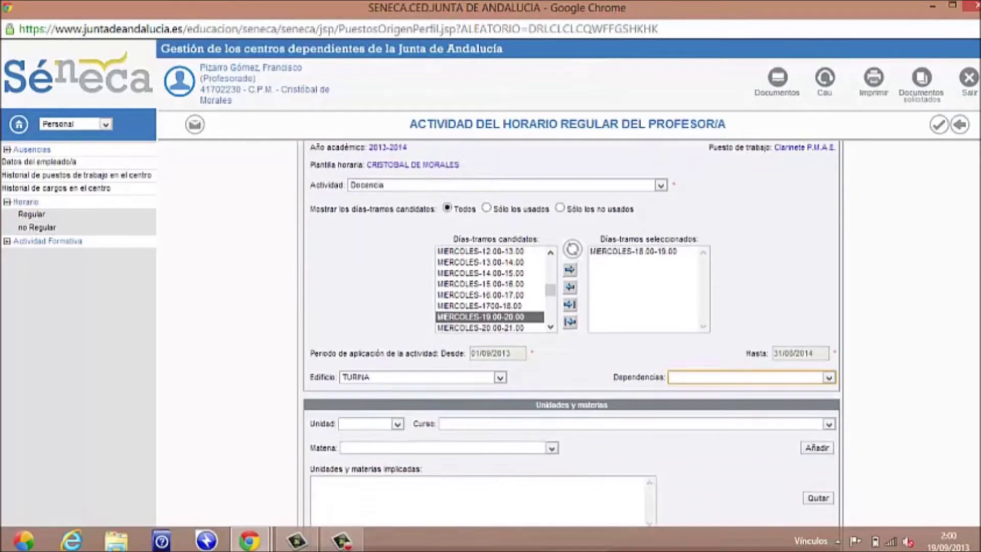
{"action": "scroll", "coordinate": [784, 442], "scroll_direction": "down", "scroll_amount": 1}
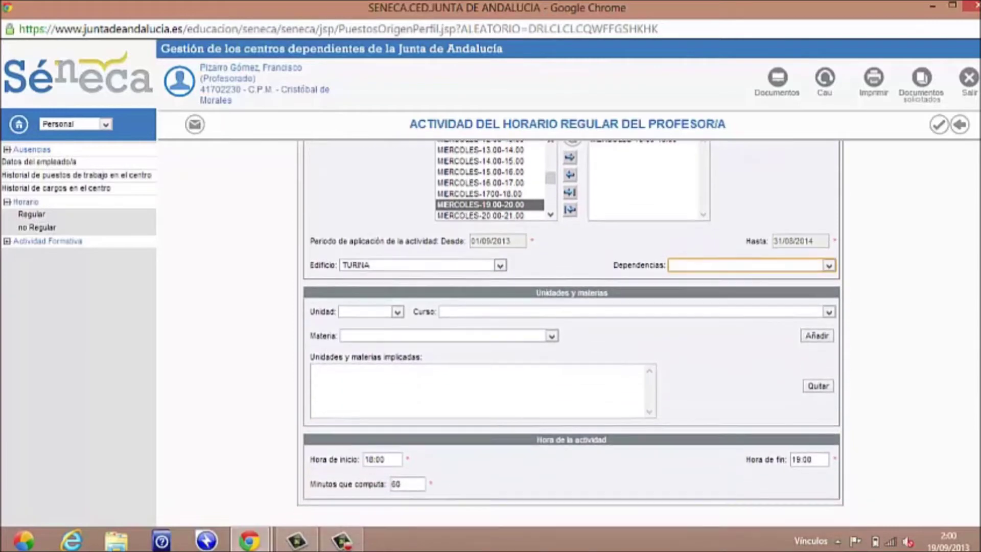
{"action": "left_click", "coordinate": [398, 312]}
{"action": "left_click", "coordinate": [375, 333]}
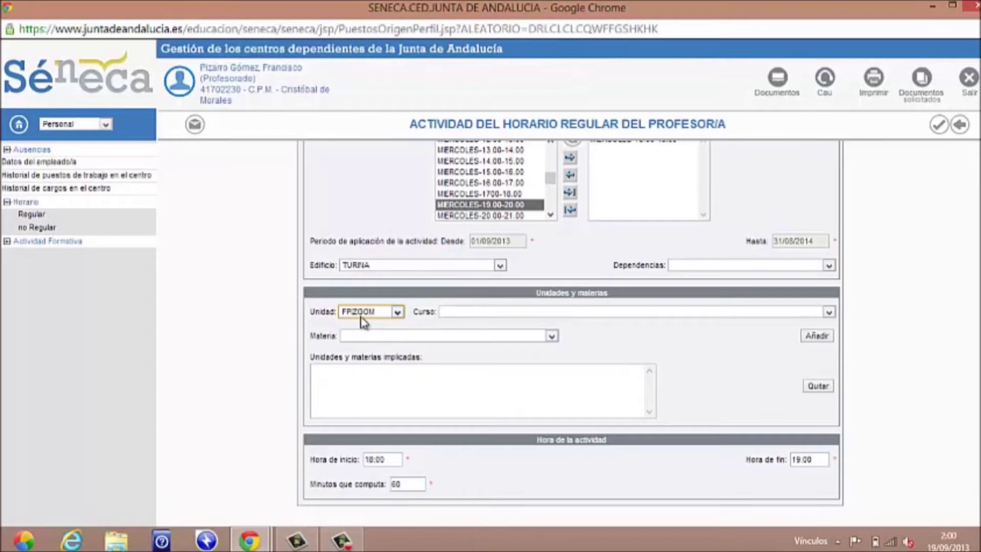
{"action": "left_click", "coordinate": [829, 313]}
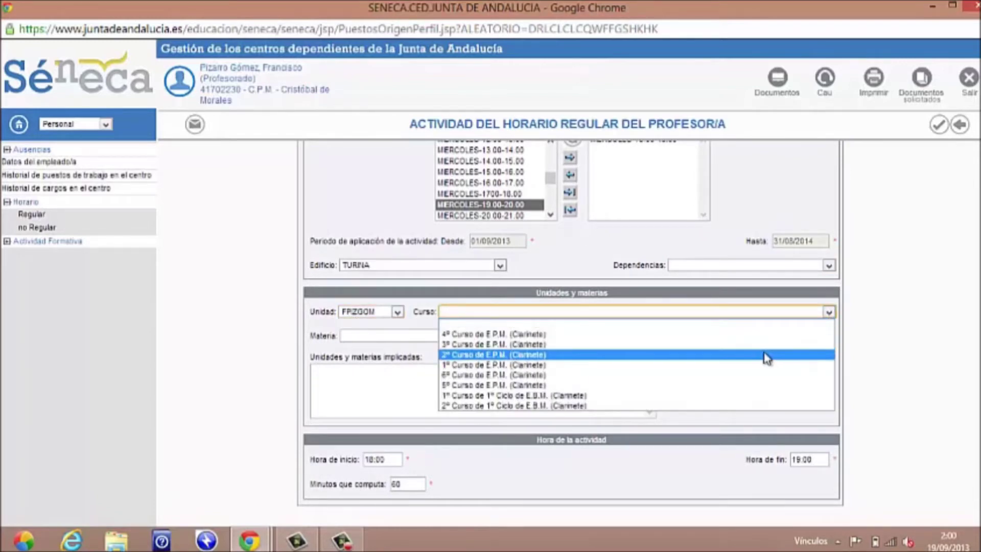
{"action": "left_click", "coordinate": [760, 344]}
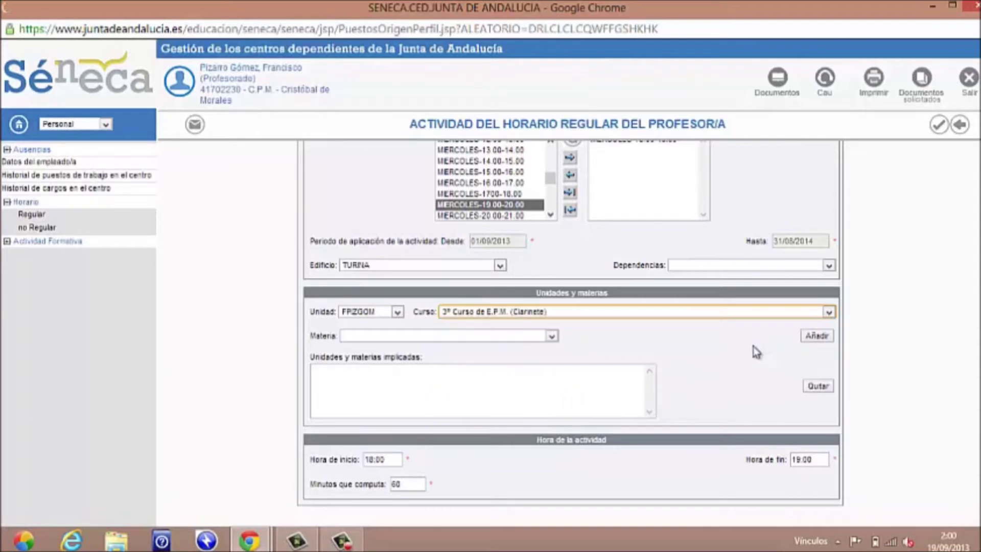
Step: Add the subject Instrumento Principal to the activity's involved units and subjects, and save the activity
{"action": "left_click", "coordinate": [551, 335]}
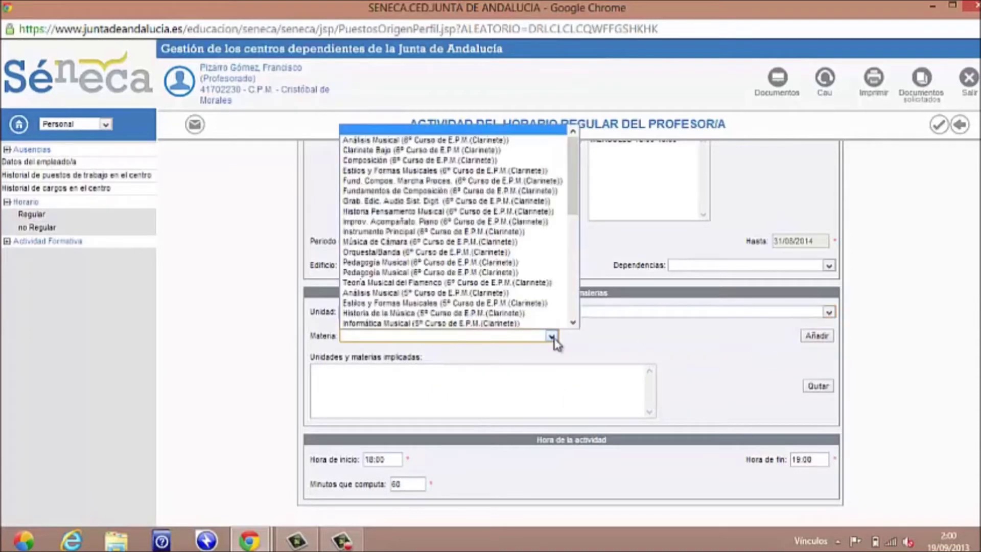
{"action": "scroll", "coordinate": [562, 307], "scroll_direction": "down", "scroll_amount": 10}
{"action": "left_click", "coordinate": [448, 242]}
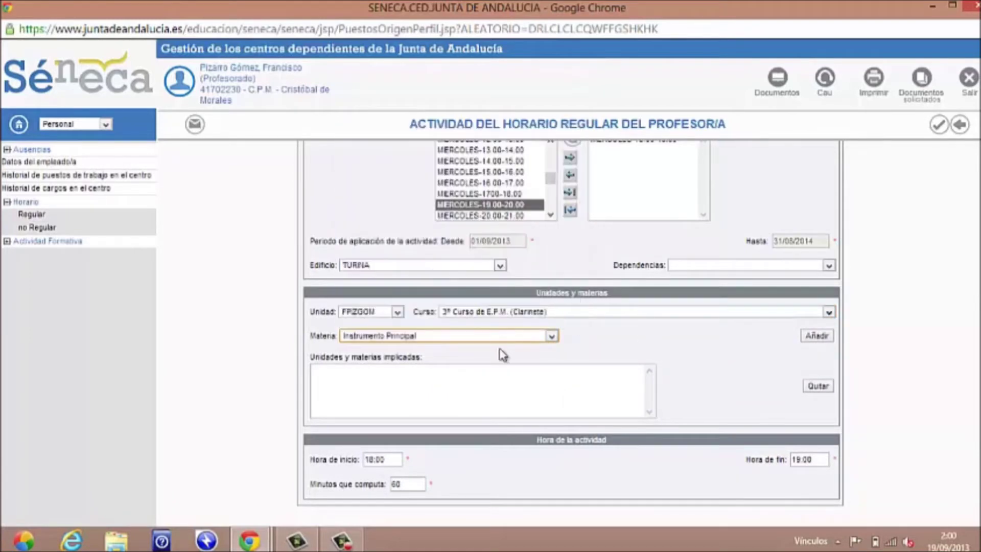
{"action": "left_click", "coordinate": [819, 337]}
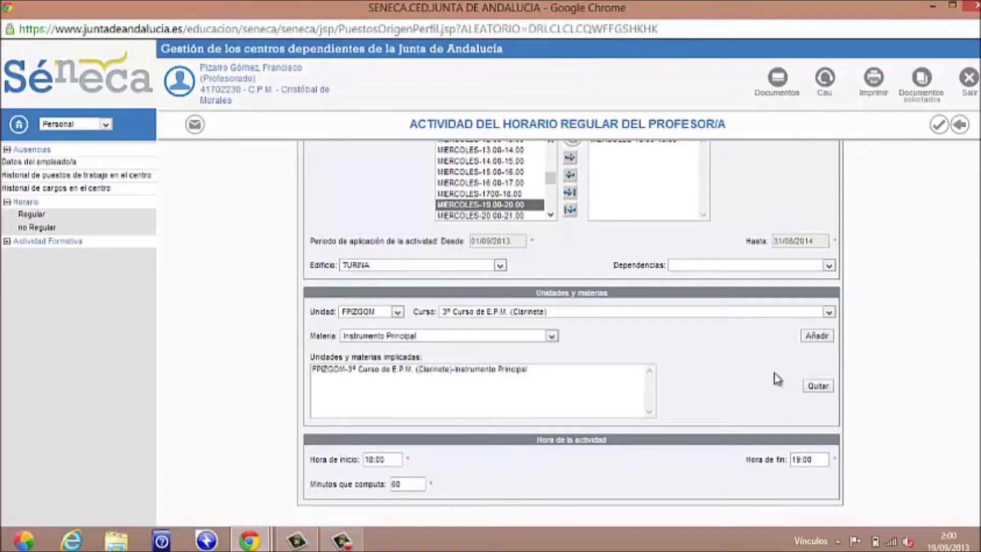
{"action": "left_click", "coordinate": [938, 126]}
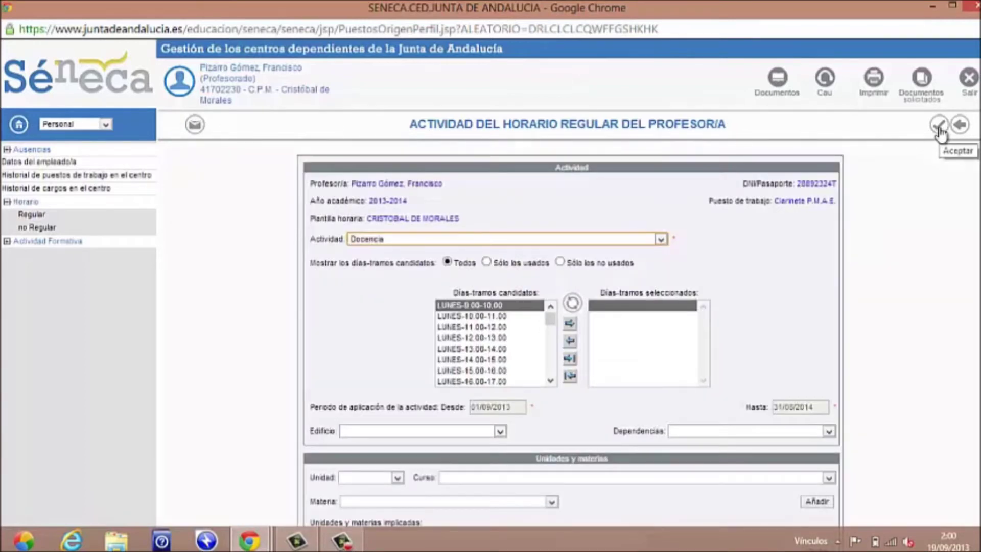
Step: Return to the regular timetable and open the student assignment of the Wednesday 18.00-19.00 class
{"action": "left_click", "coordinate": [32, 220]}
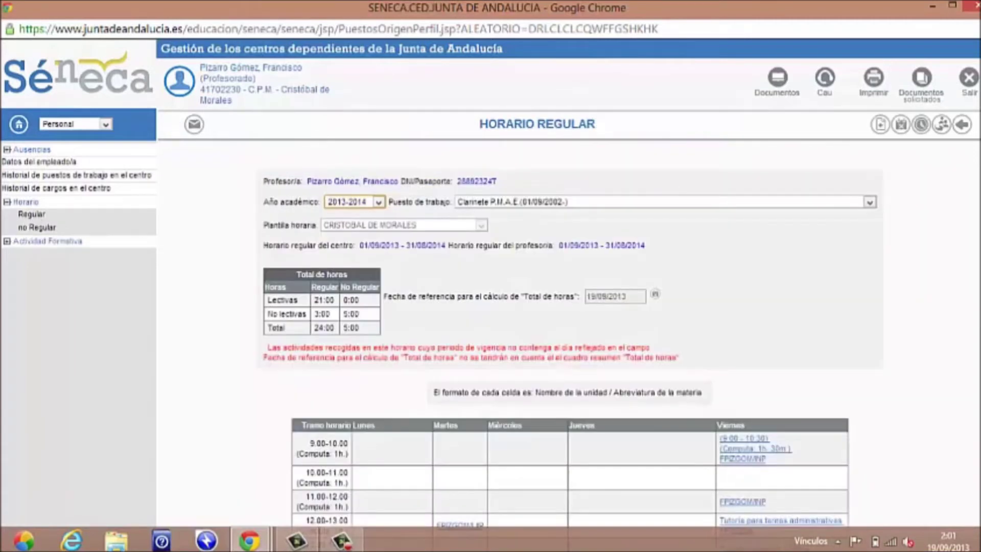
{"action": "scroll", "coordinate": [570, 332], "scroll_direction": "down", "scroll_amount": 6}
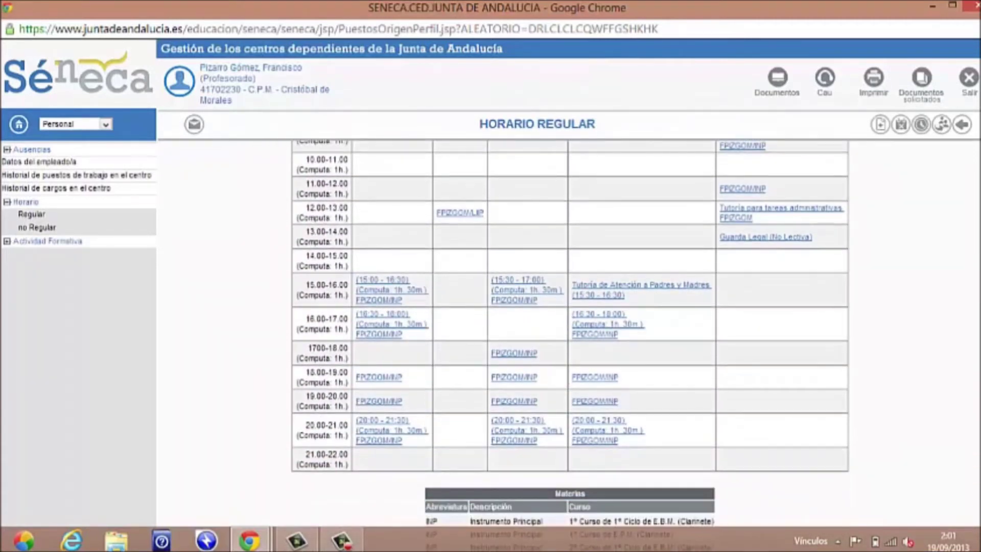
{"action": "left_click", "coordinate": [518, 379]}
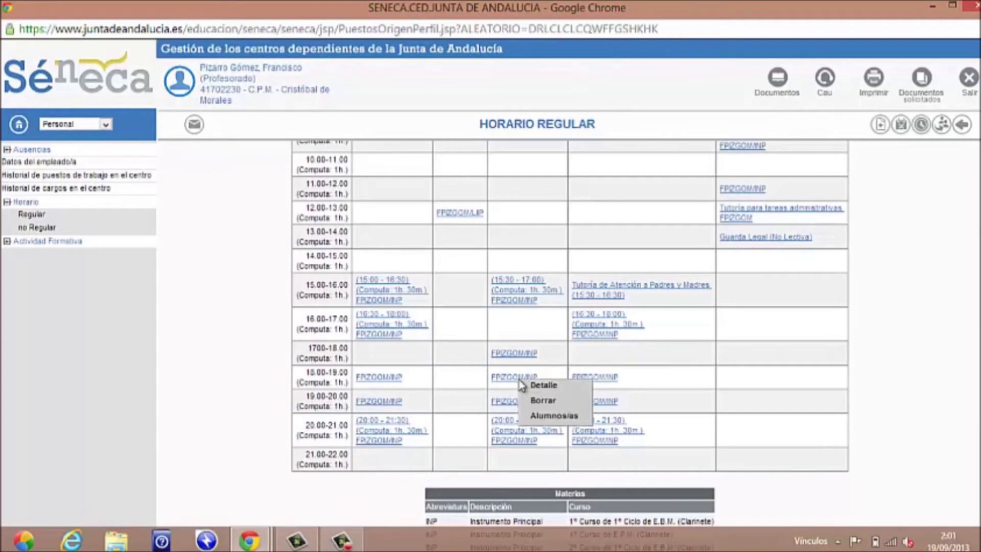
{"action": "left_click", "coordinate": [552, 418]}
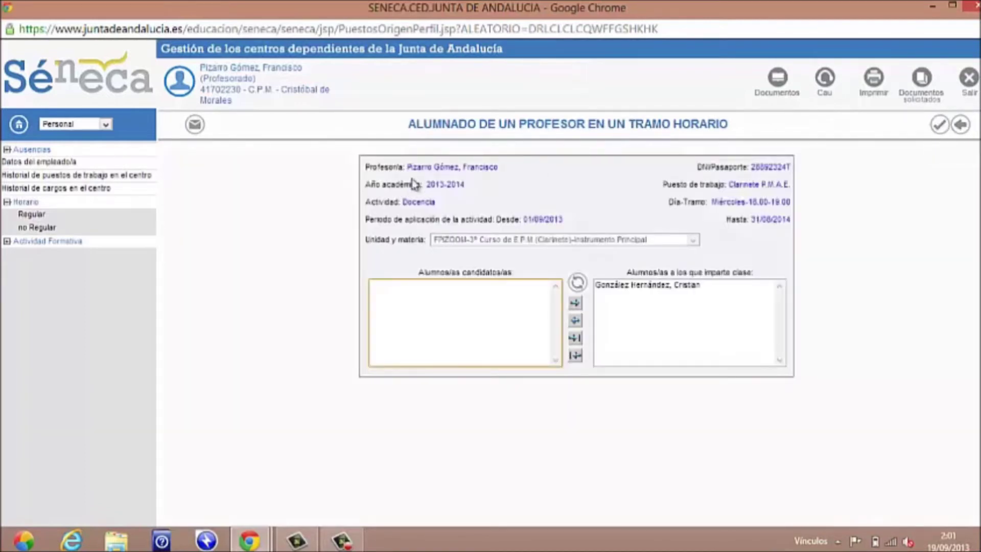
Step: Go back to the regular timetable and review the total hours and the weekly grid
{"action": "left_click", "coordinate": [31, 216]}
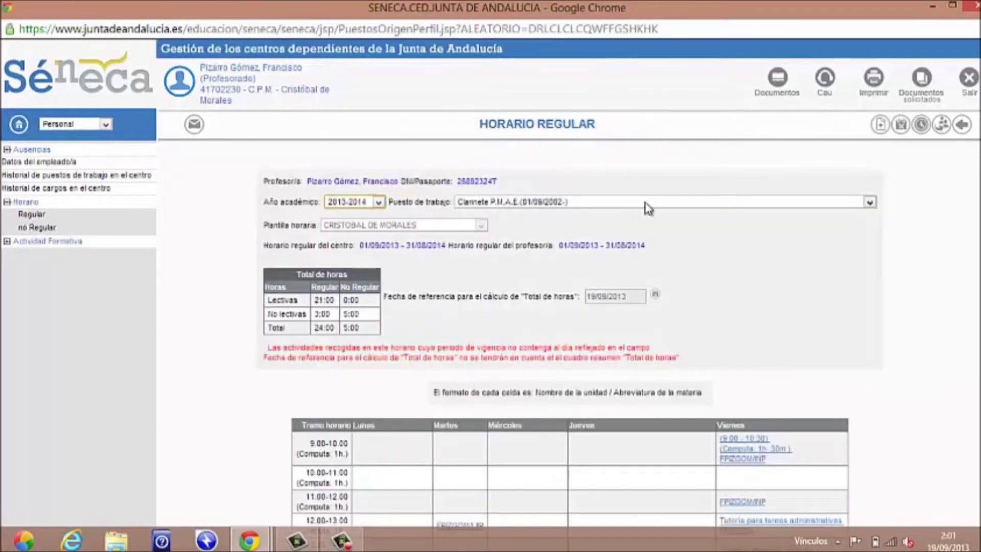
{"action": "scroll", "coordinate": [569, 332], "scroll_direction": "down", "scroll_amount": 7}
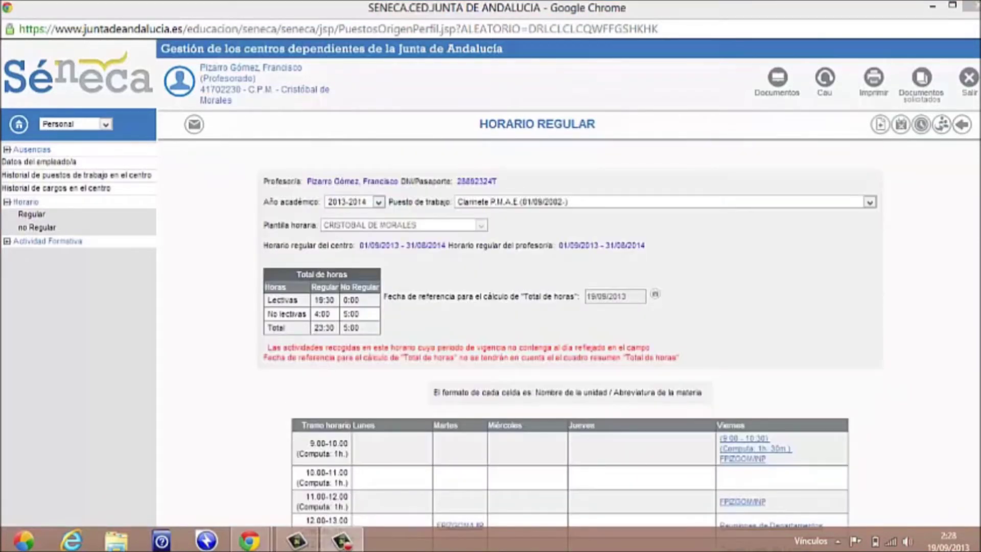
{"action": "scroll", "coordinate": [569, 347], "scroll_direction": "down", "scroll_amount": 3}
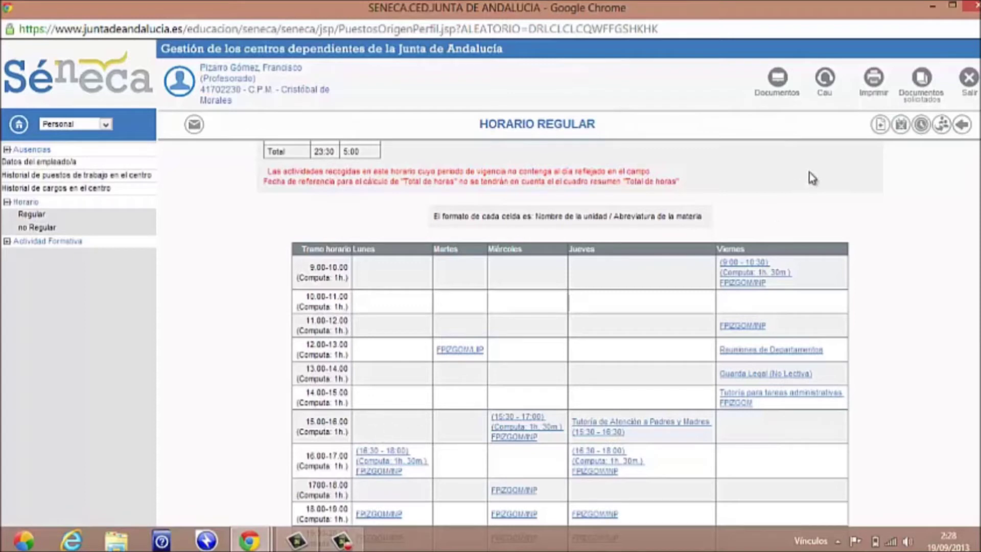
Step: Start another new timetable activity and assign it the LUNES 15.00-16.00 slot
{"action": "left_click", "coordinate": [882, 126]}
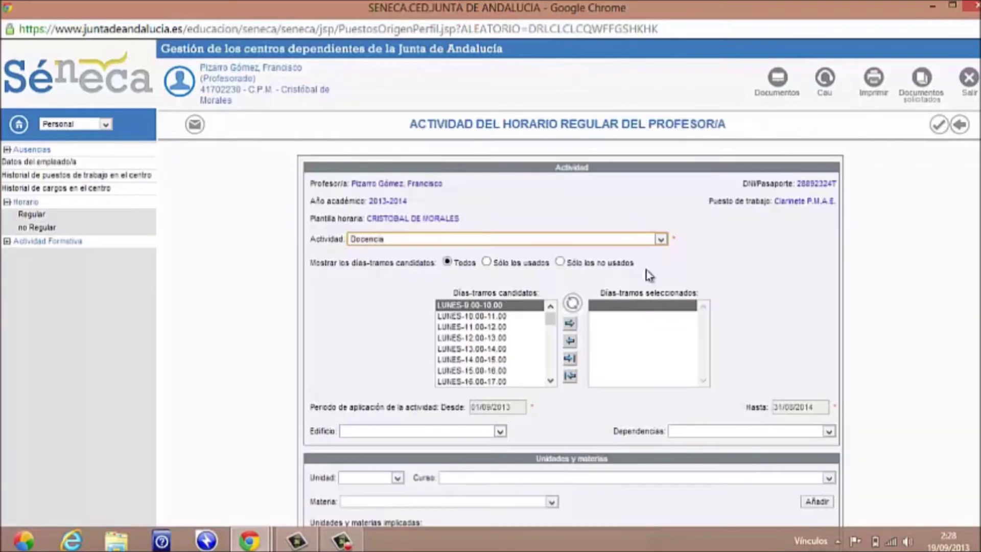
{"action": "left_click", "coordinate": [497, 371]}
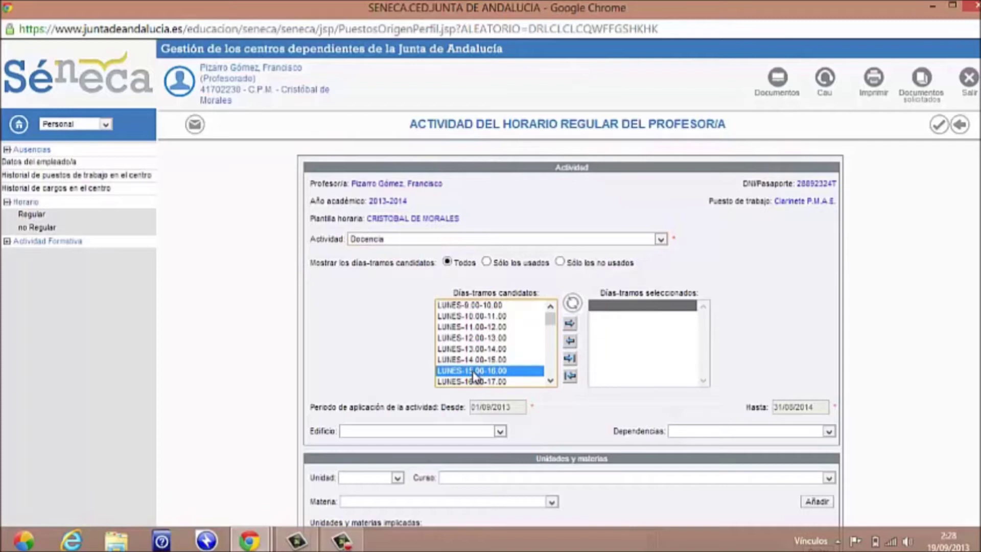
{"action": "left_click", "coordinate": [569, 323]}
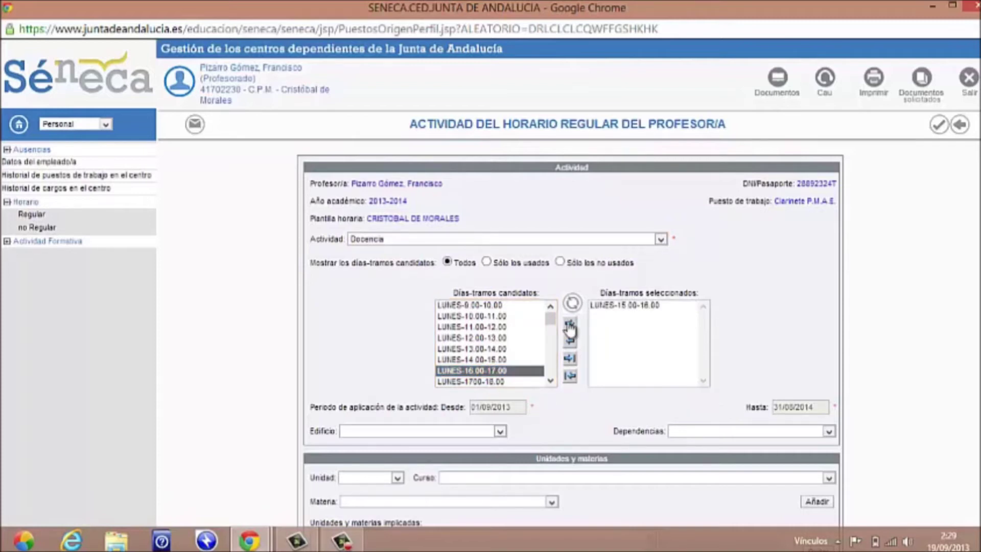
Step: Set the activity's building to TURINA, its unit to FPIZGOM and its course to 6º Curso de E.P.M. (Clarinete)
{"action": "left_click", "coordinate": [500, 432]}
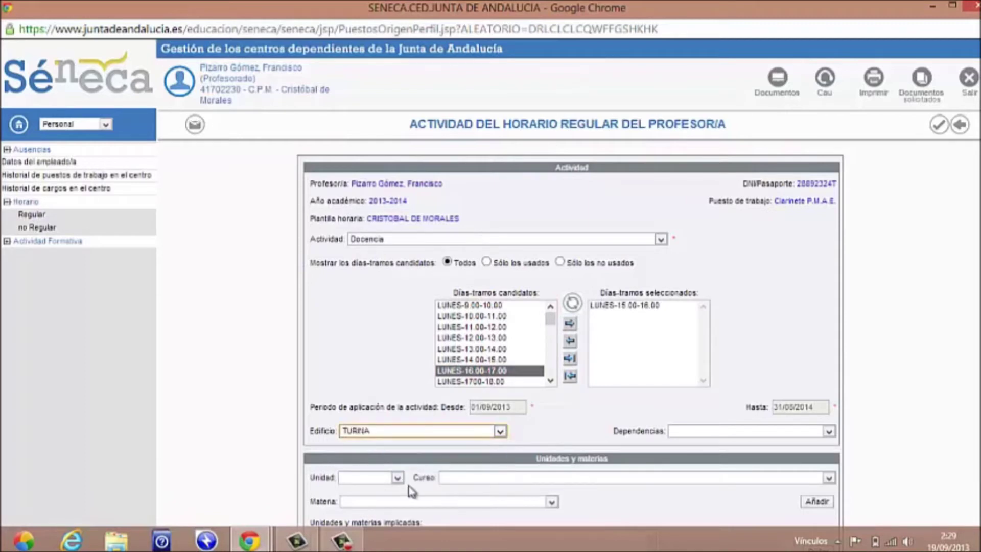
{"action": "left_click", "coordinate": [399, 480]}
{"action": "left_click", "coordinate": [381, 501]}
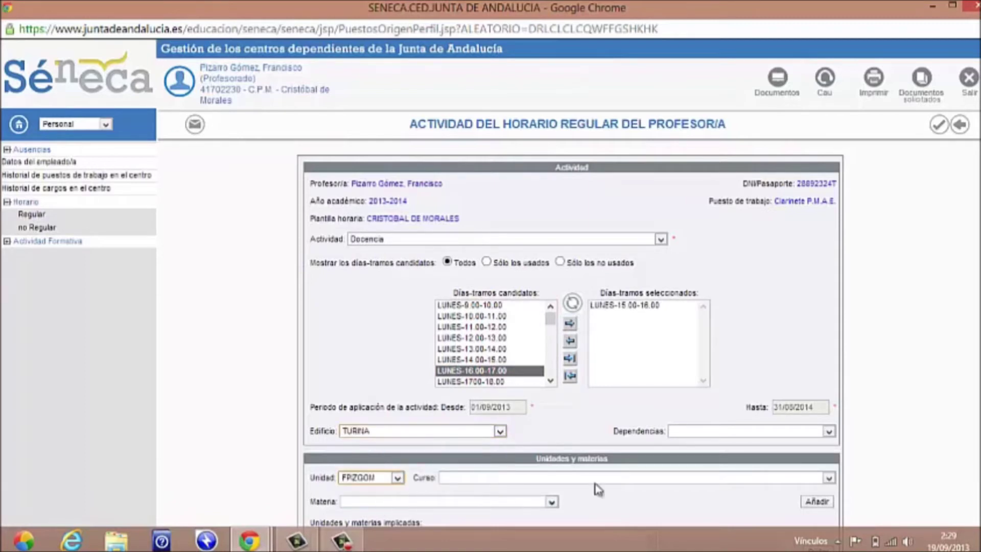
{"action": "left_click", "coordinate": [828, 478]}
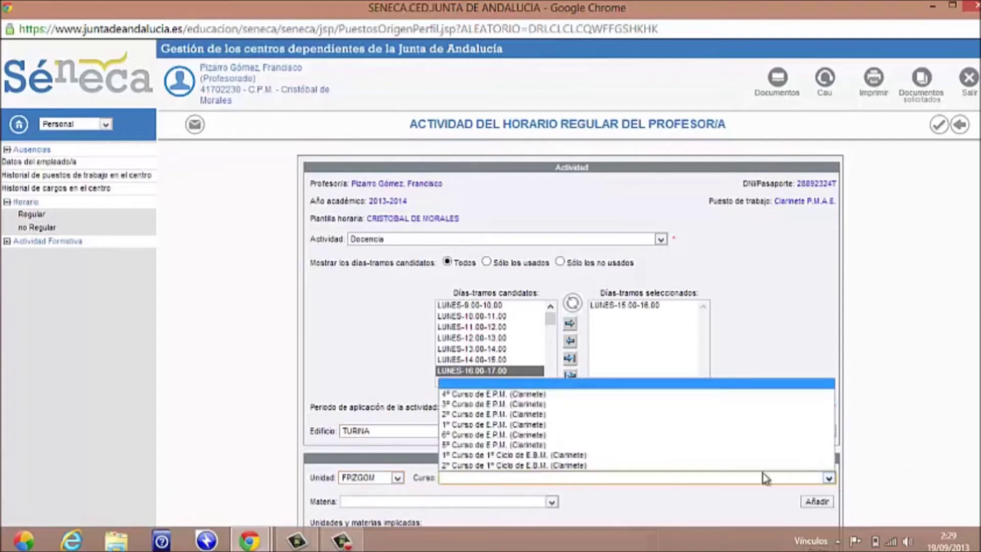
{"action": "left_click", "coordinate": [643, 435]}
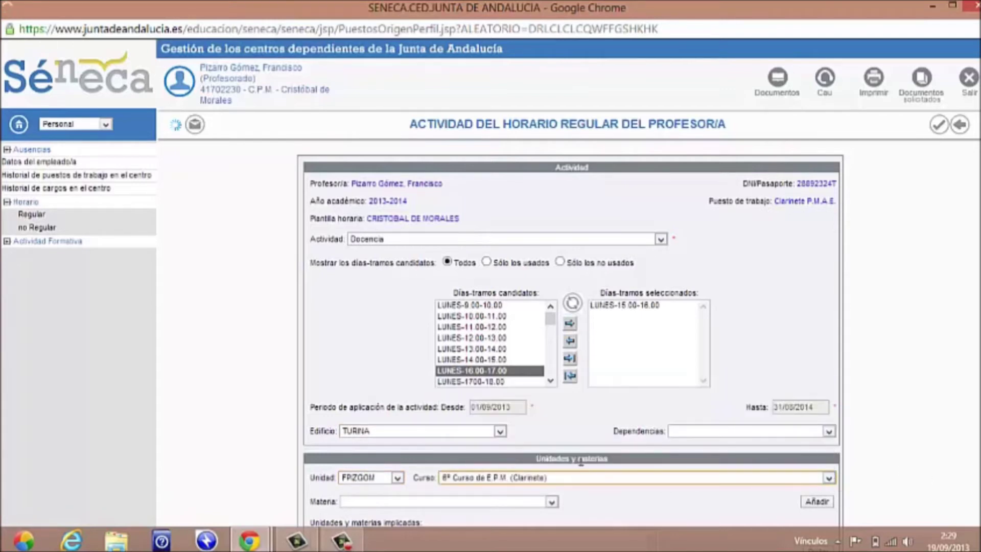
Step: Choose the subject Instrumento Principal and add it to the activity's involved units and subjects
{"action": "left_click", "coordinate": [551, 503]}
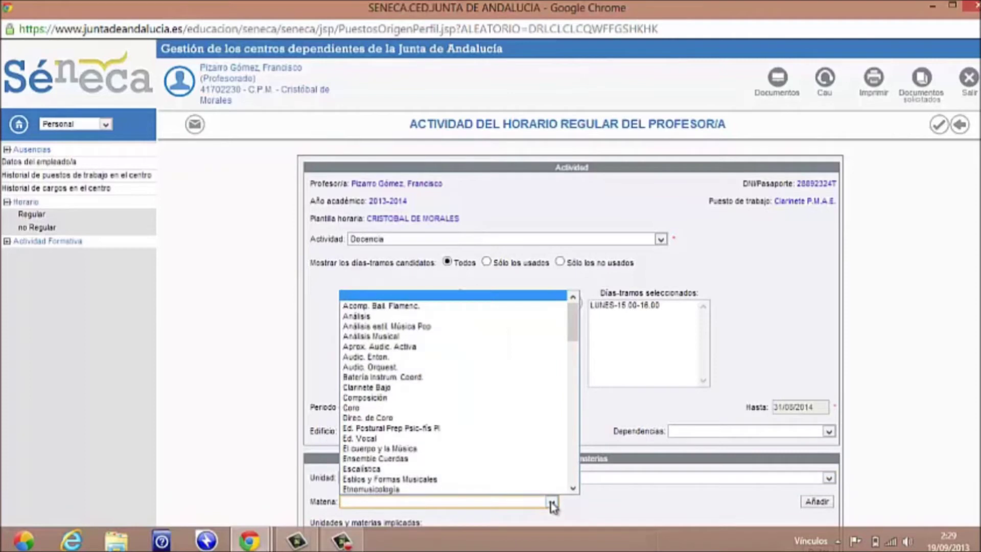
{"action": "scroll", "coordinate": [562, 485], "scroll_direction": "down", "scroll_amount": 6}
{"action": "left_click", "coordinate": [440, 468]}
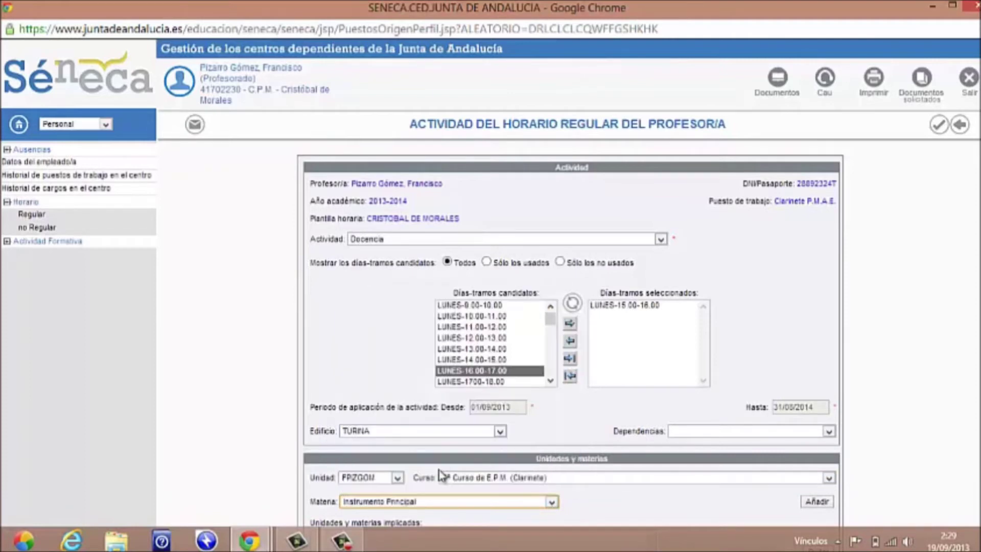
{"action": "scroll", "coordinate": [828, 459], "scroll_direction": "down", "scroll_amount": 3}
{"action": "left_click", "coordinate": [816, 335]}
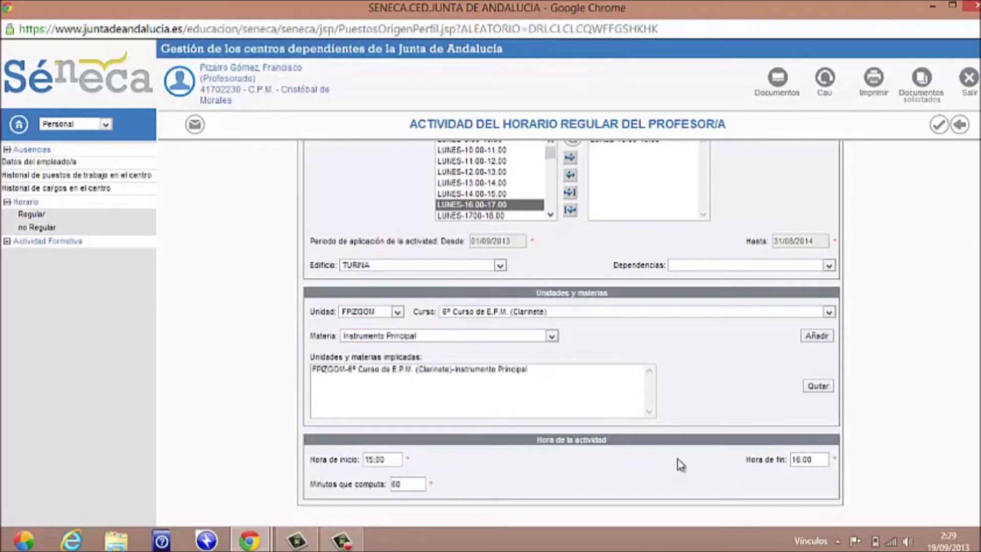
Step: Set the activity's end time to 16:30 and its counted minutes to 90, and save the activity
{"action": "left_click", "coordinate": [805, 458]}
{"action": "left_click", "coordinate": [410, 484]}
{"action": "type", "text": "90"}
{"action": "left_click", "coordinate": [938, 126]}
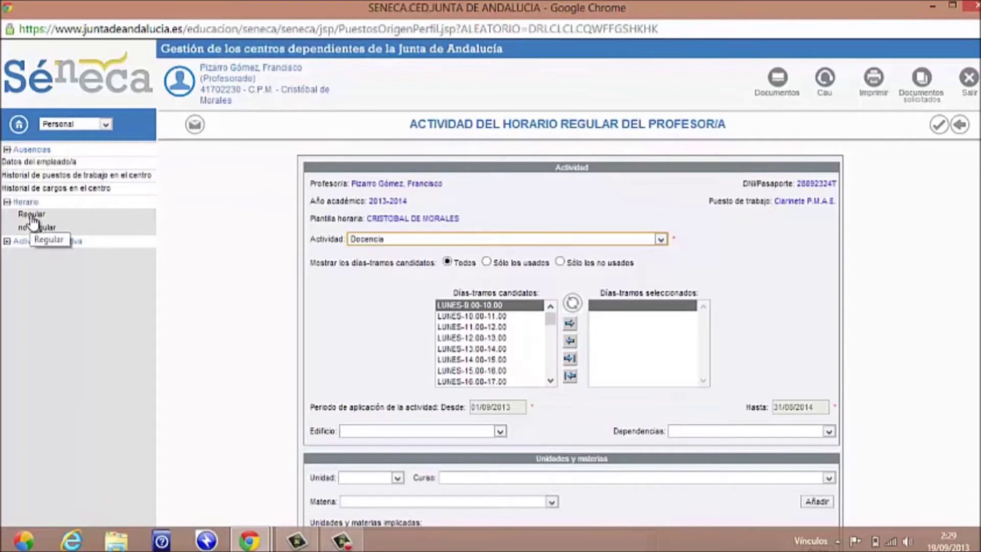
Step: Return to the regular timetable and open the student assignment of the Monday 15:00-16:30 class
{"action": "left_click", "coordinate": [32, 219]}
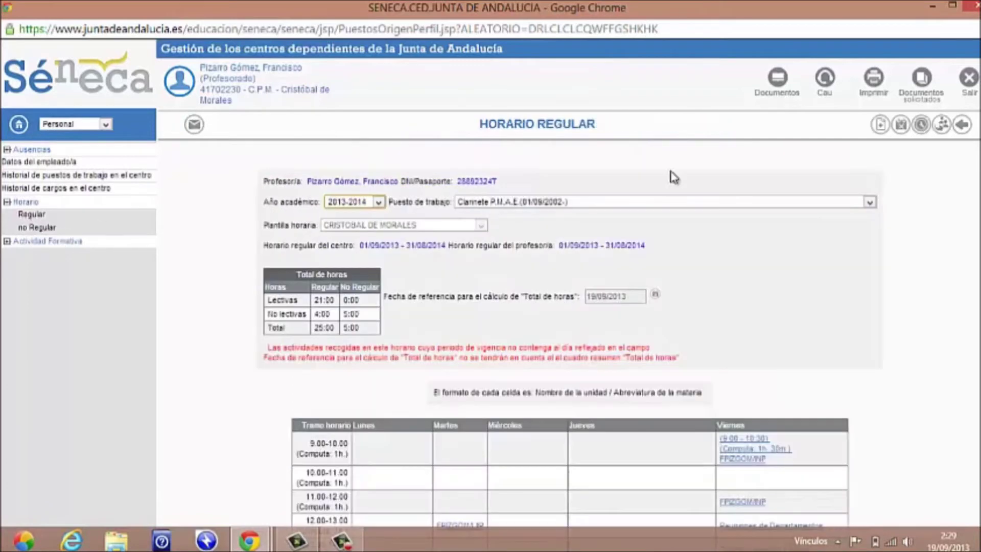
{"action": "scroll", "coordinate": [506, 286], "scroll_direction": "down", "scroll_amount": 6}
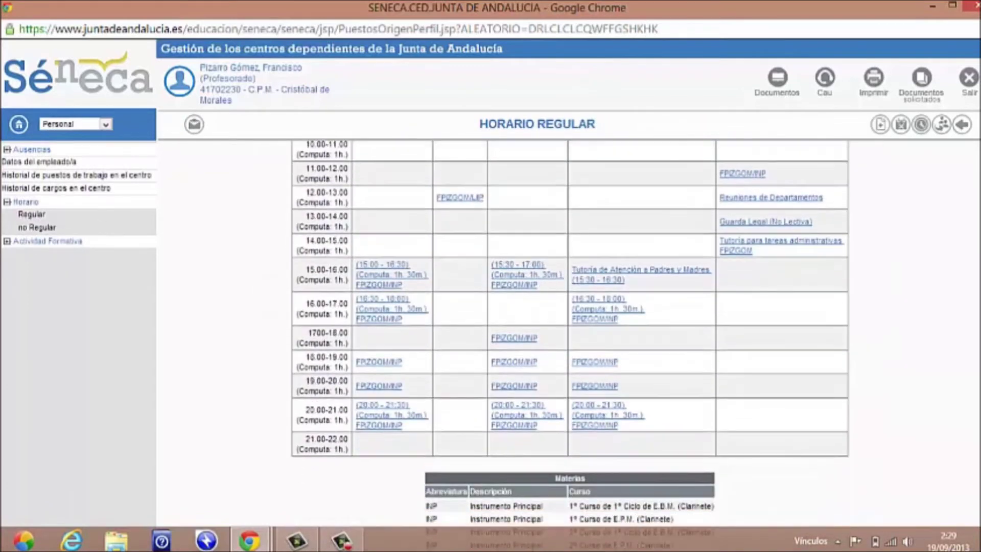
{"action": "left_click", "coordinate": [387, 272]}
{"action": "left_click", "coordinate": [409, 309]}
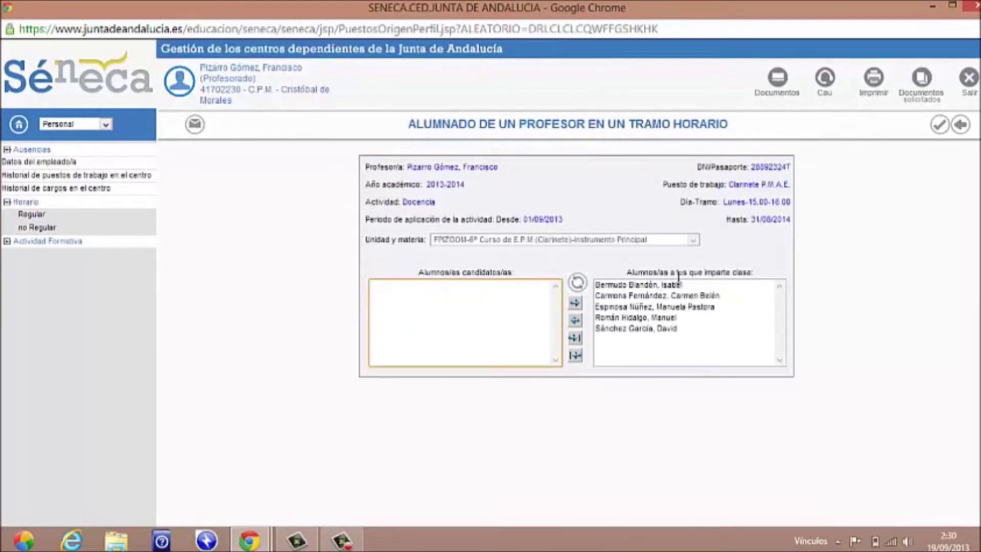
Step: Remove all students from the Monday class, assign only the first candidate student back to it, and save the assignment
{"action": "left_click", "coordinate": [575, 356]}
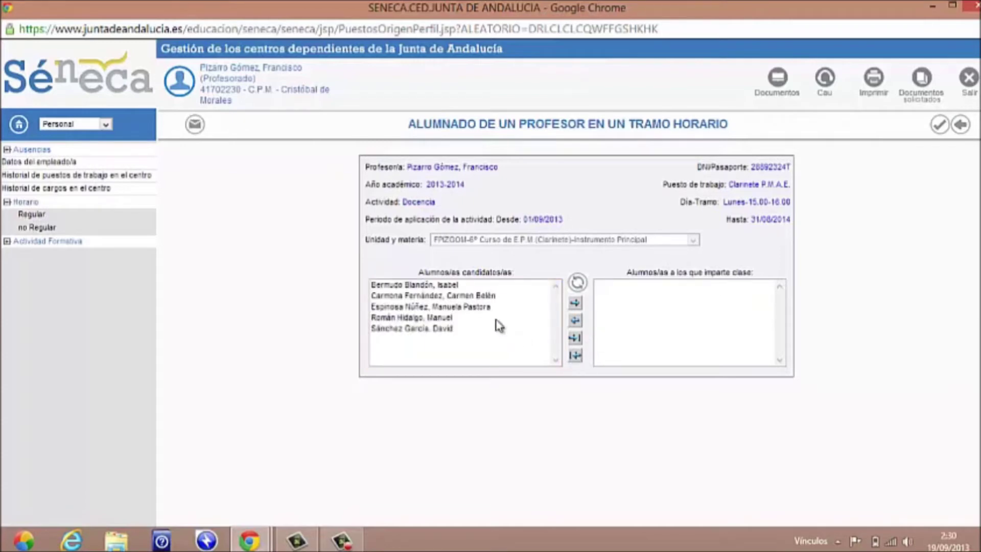
{"action": "left_click", "coordinate": [442, 285]}
{"action": "left_click", "coordinate": [575, 305]}
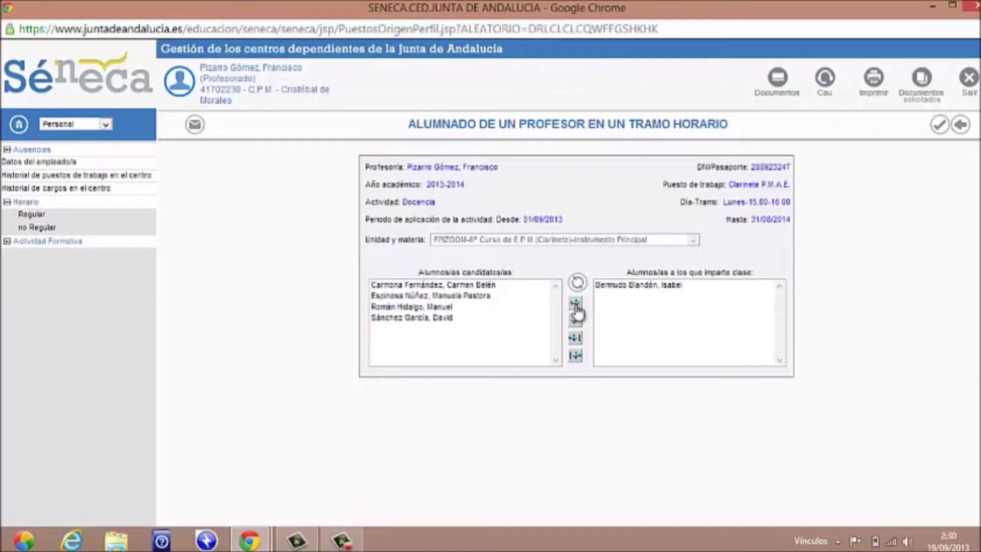
{"action": "left_click", "coordinate": [941, 125]}
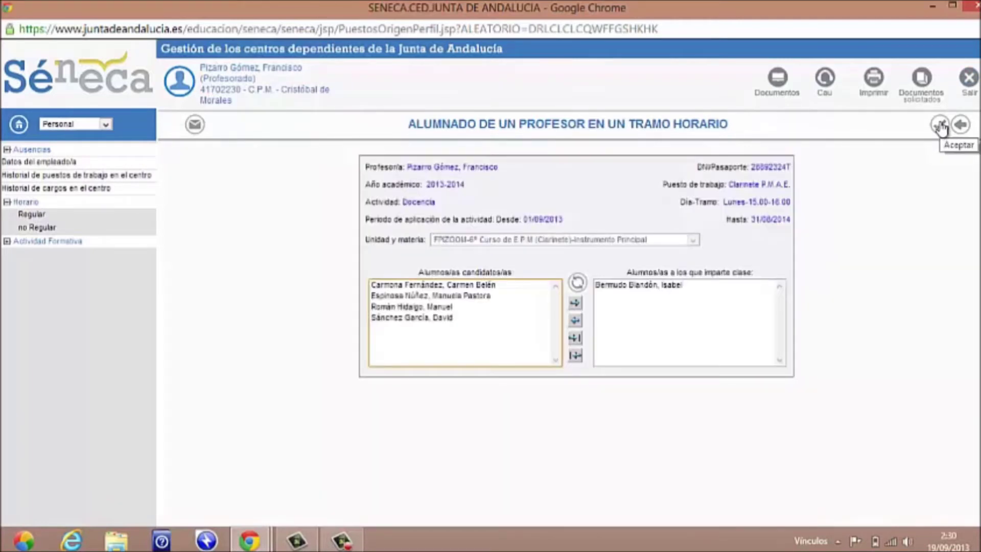
Step: Reopen the student assignment of the Monday 15:00-16:30 class to check its assigned students, and return to the weekly grid
{"action": "left_click", "coordinate": [32, 218]}
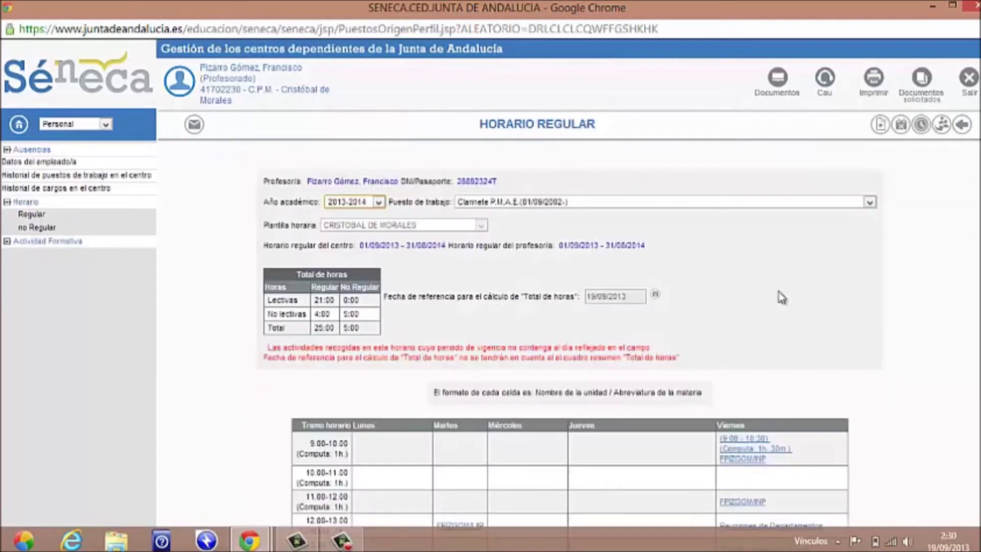
{"action": "scroll", "coordinate": [561, 332], "scroll_direction": "down", "scroll_amount": 5}
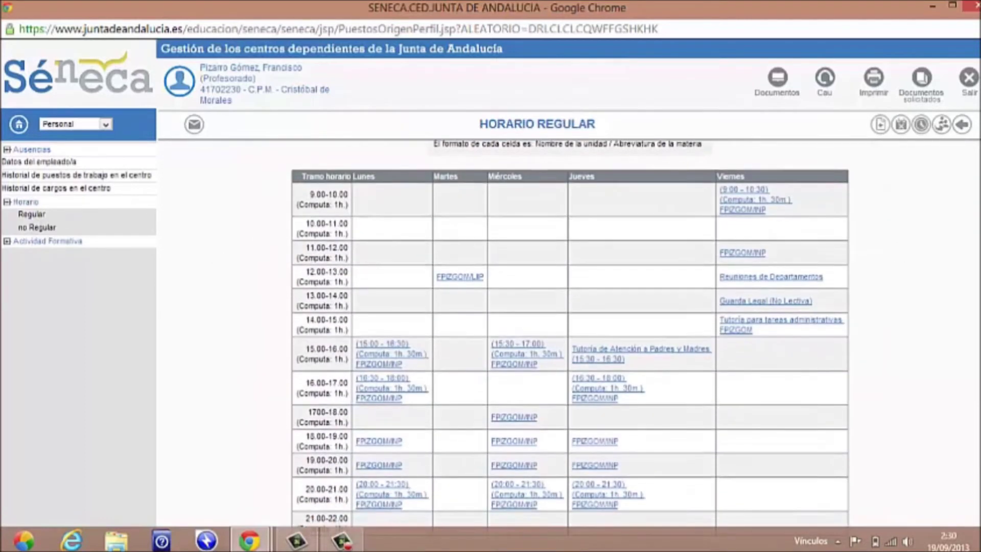
{"action": "left_click", "coordinate": [372, 352]}
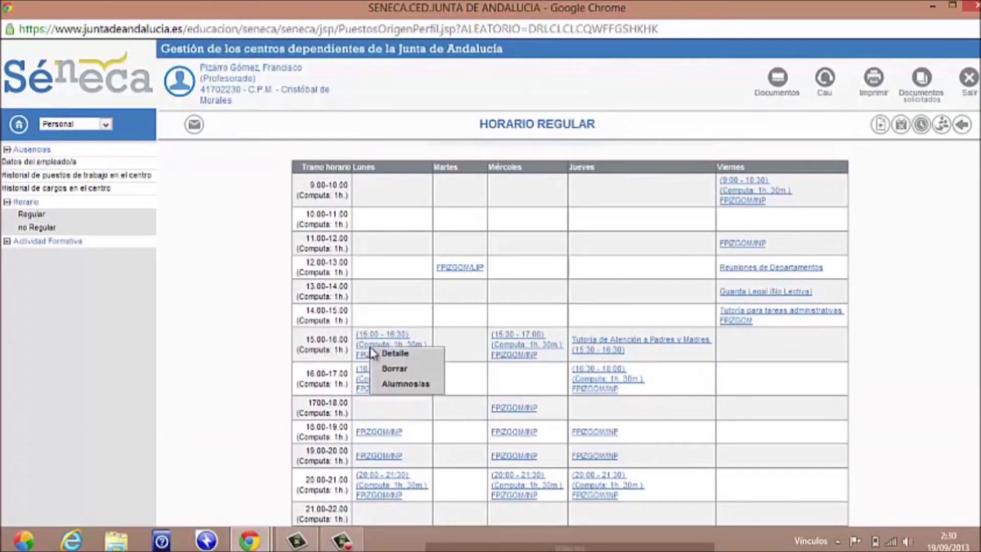
{"action": "left_click", "coordinate": [401, 387]}
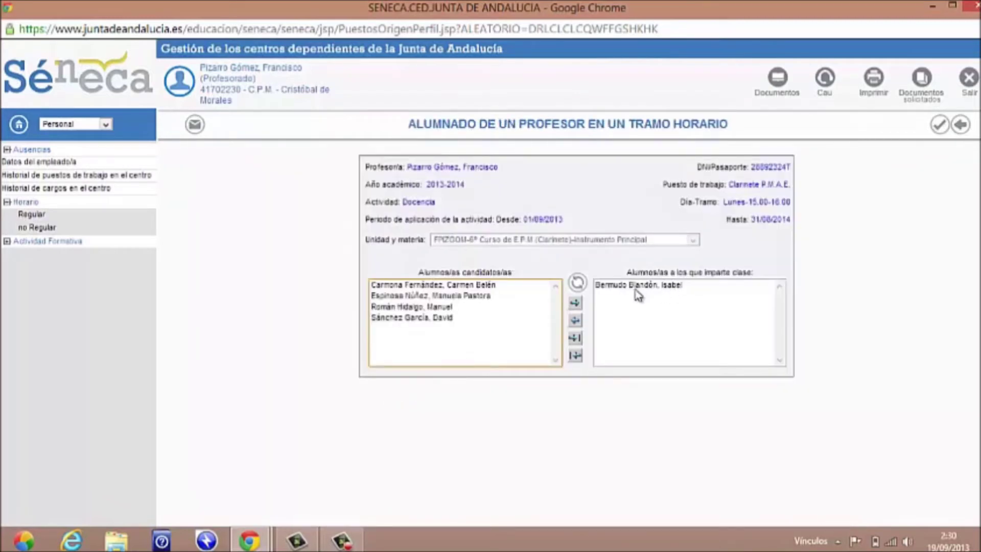
{"action": "left_click", "coordinate": [938, 125]}
{"action": "left_click", "coordinate": [36, 219]}
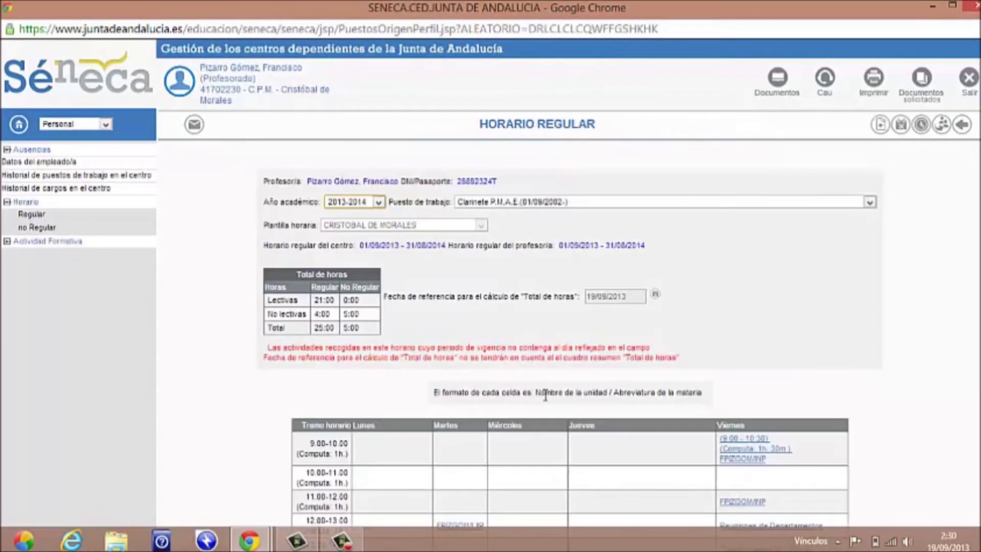
{"action": "scroll", "coordinate": [654, 445], "scroll_direction": "down", "scroll_amount": 5}
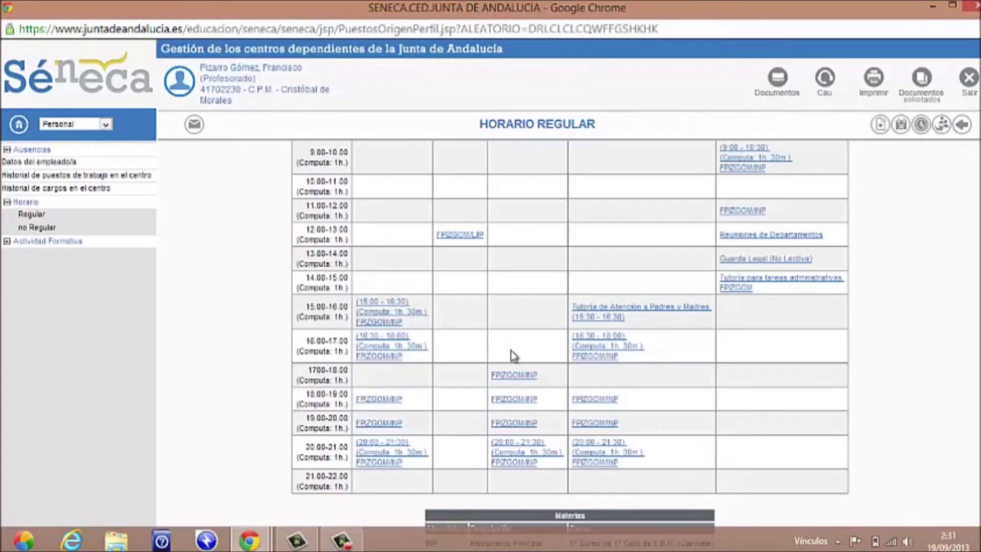
Step: Start another new timetable activity and assign it the MIERCOLES 15.00-16.00 slot
{"action": "left_click", "coordinate": [879, 128]}
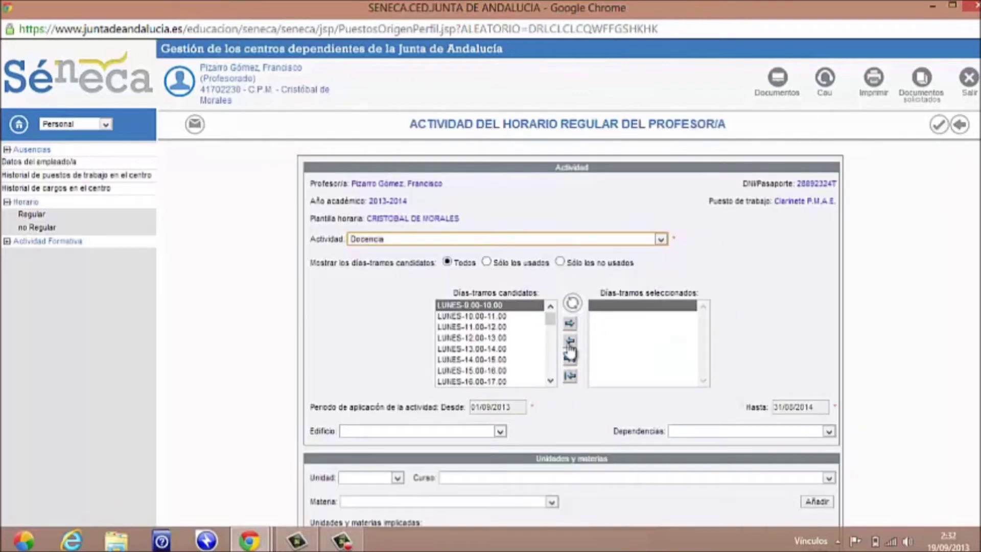
{"action": "left_click", "coordinate": [550, 381]}
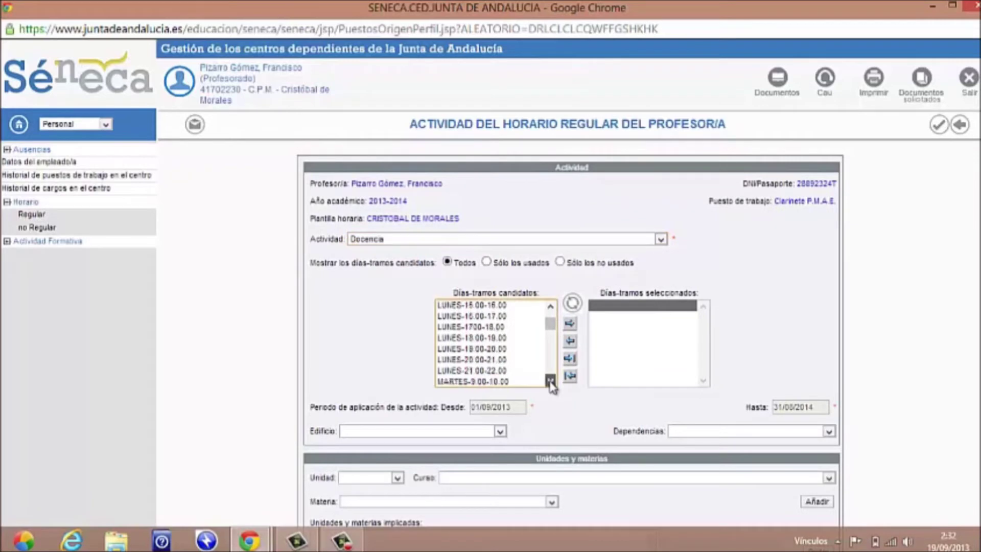
{"action": "left_click_drag", "start_coordinate": [550, 381], "coordinate": [550, 382]}
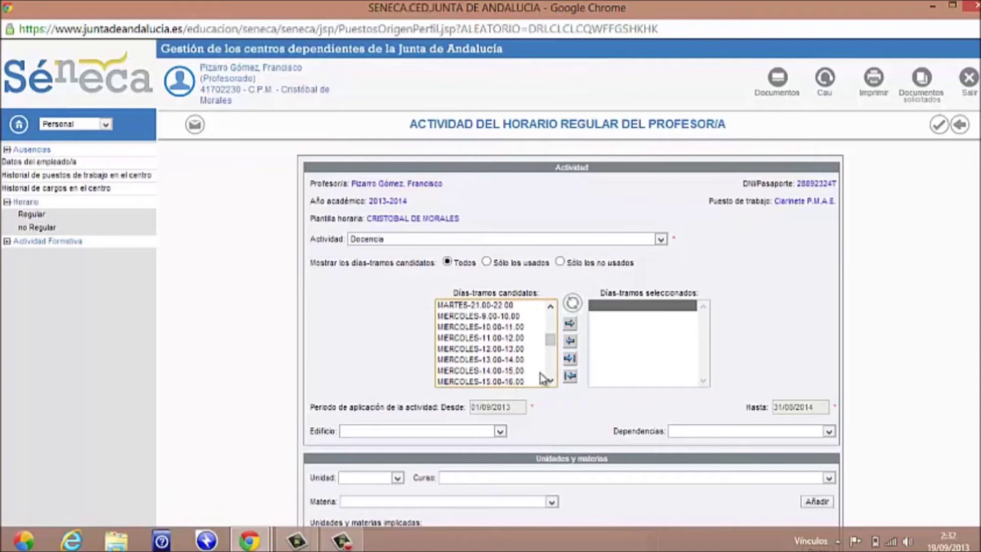
{"action": "left_click", "coordinate": [506, 383]}
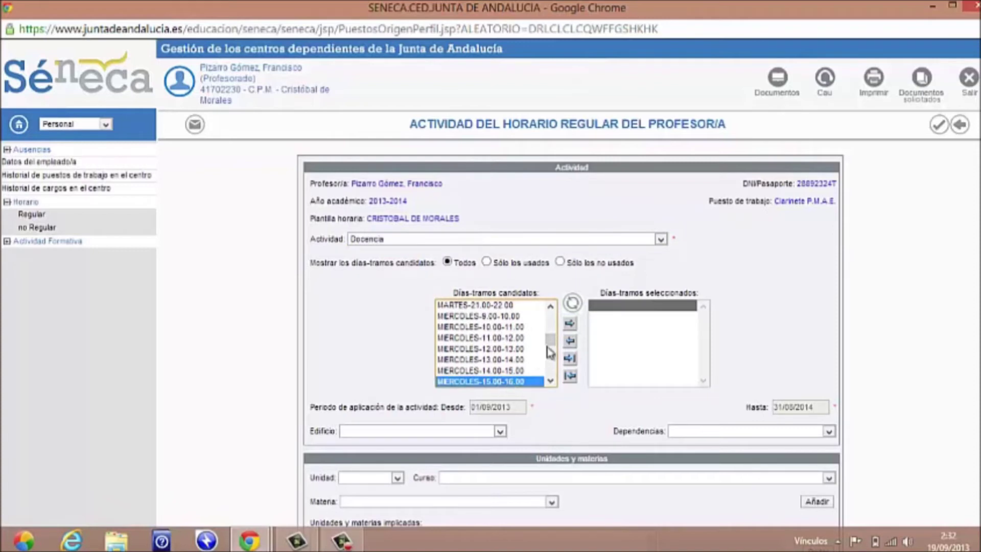
{"action": "left_click", "coordinate": [570, 325]}
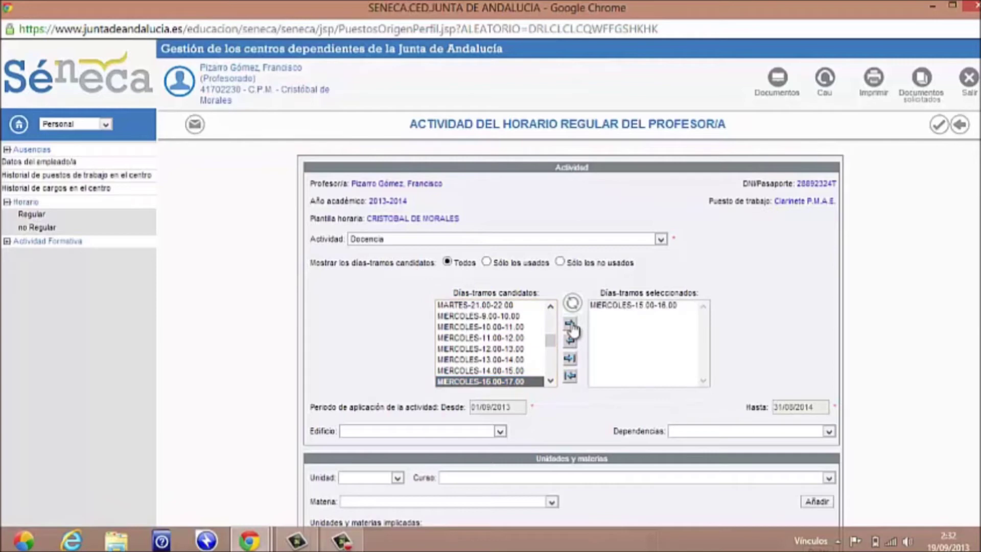
Step: Set the Wednesday activity's building to TURINA, unit to FPIZGOM and course to 6º Curso de E.P.M. (Clarinete)
{"action": "left_click", "coordinate": [501, 431]}
{"action": "left_click", "coordinate": [424, 474]}
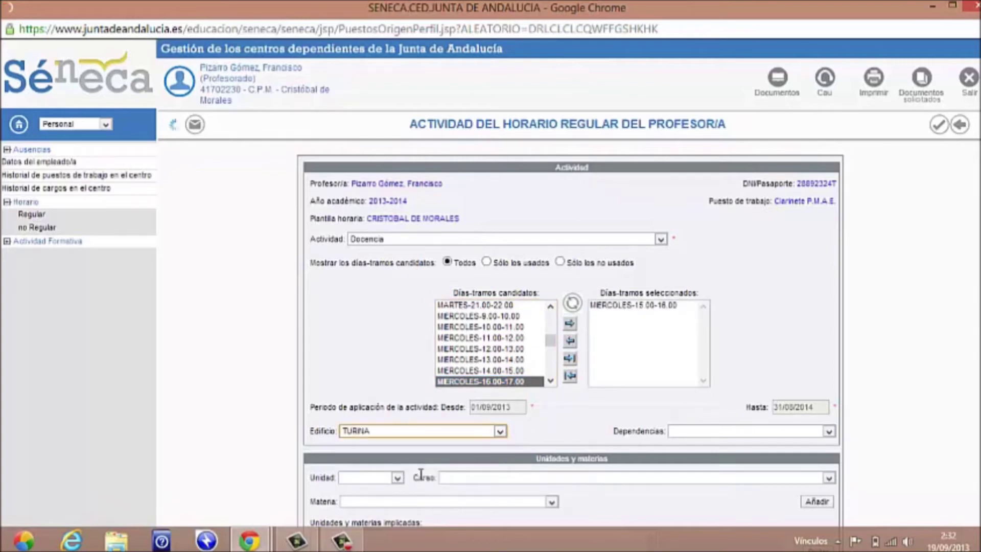
{"action": "left_click", "coordinate": [399, 478]}
{"action": "left_click", "coordinate": [372, 501]}
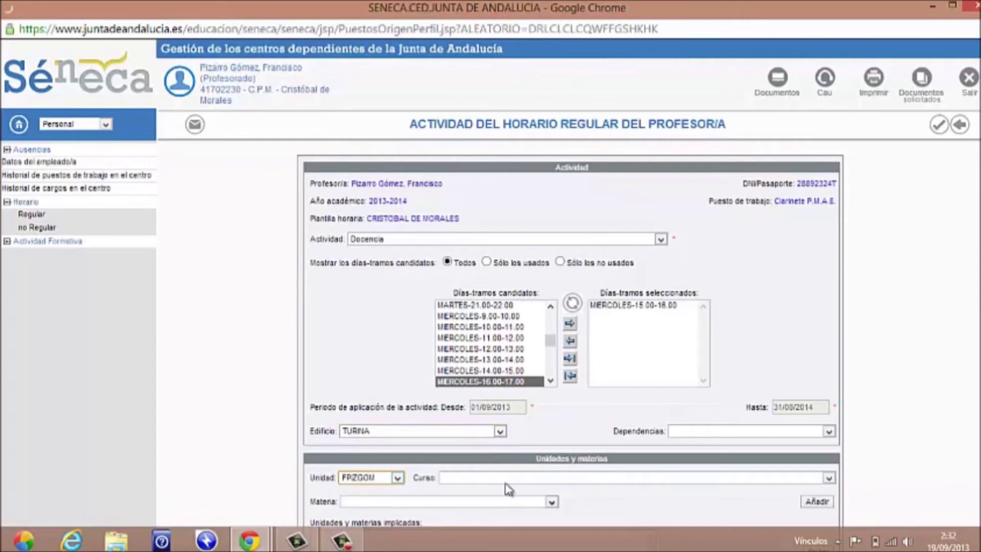
{"action": "left_click", "coordinate": [829, 478]}
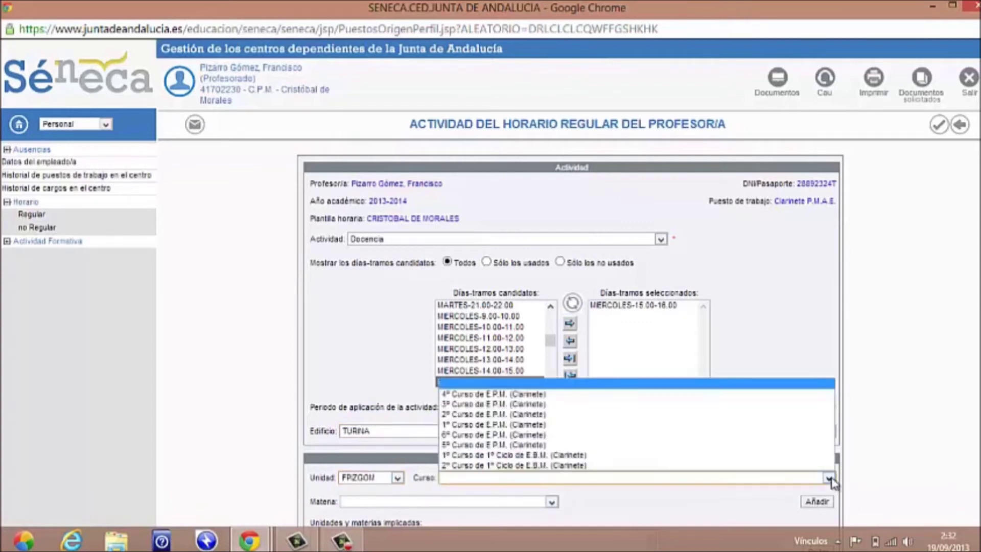
{"action": "left_click", "coordinate": [714, 435]}
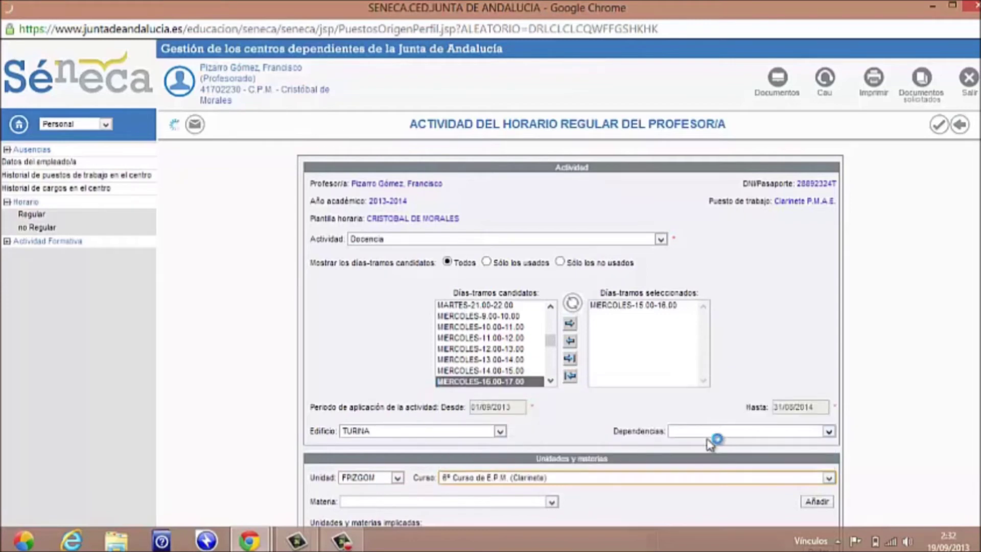
Step: Add the subject Instrumento Principal to the Wednesday activity's involved units and subjects
{"action": "left_click", "coordinate": [553, 503]}
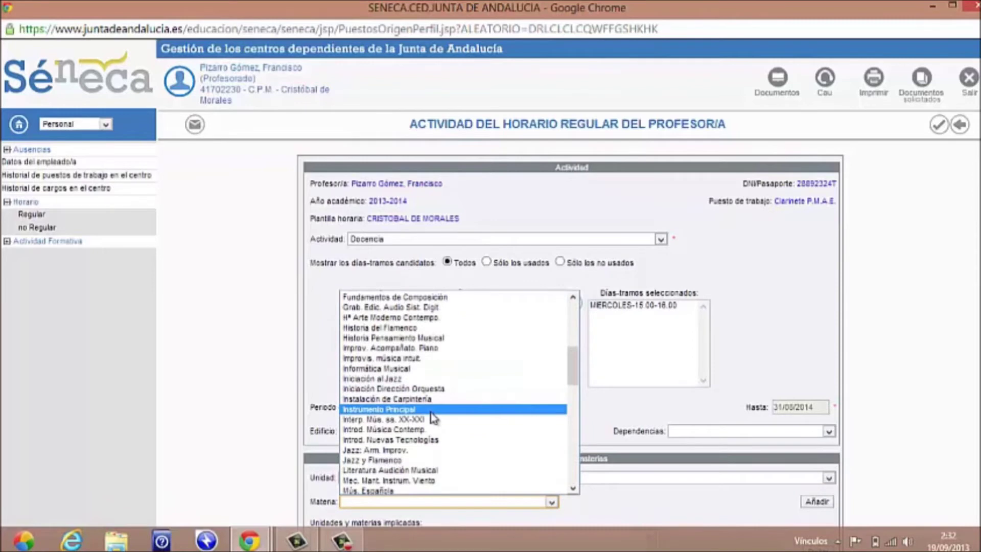
{"action": "left_click", "coordinate": [450, 409]}
{"action": "left_click", "coordinate": [816, 501]}
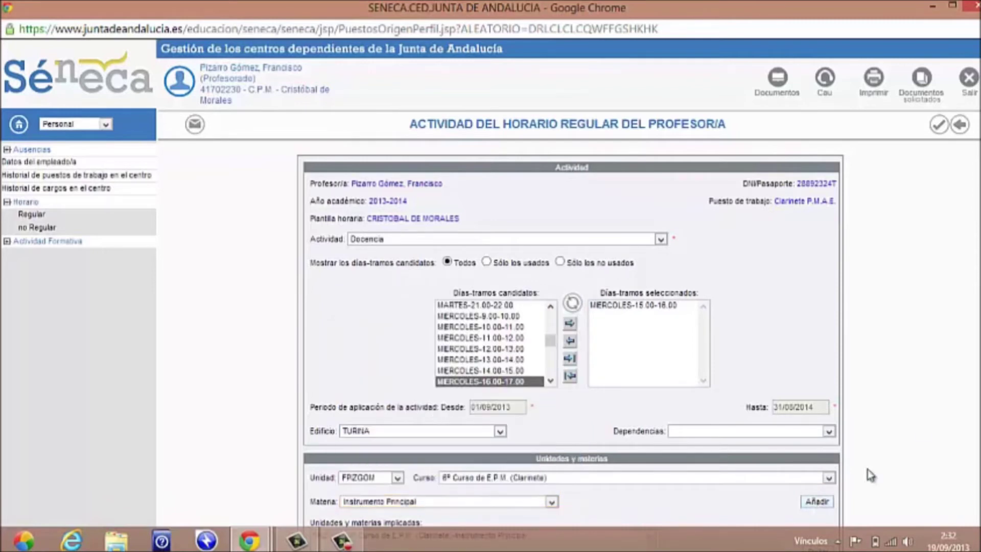
Step: Set the Wednesday activity's start time to 15:30, end time to 17:00 and counted minutes to 90, and save it
{"action": "scroll", "coordinate": [819, 429], "scroll_direction": "down", "scroll_amount": 3}
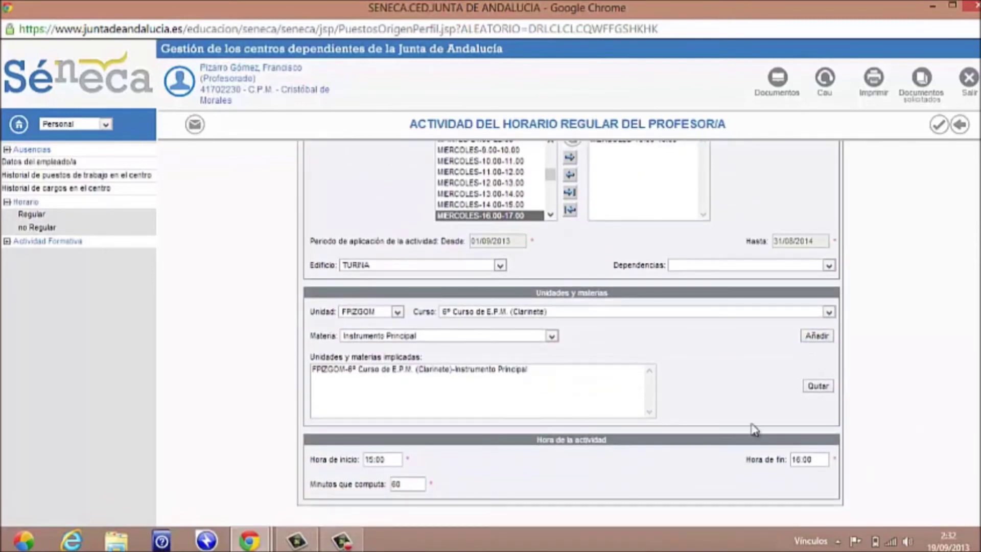
{"action": "left_click", "coordinate": [380, 459]}
{"action": "left_click", "coordinate": [801, 458]}
{"action": "type", "text": "7"}
{"action": "left_click", "coordinate": [409, 484]}
{"action": "key", "text": "BackSpace"}
{"action": "key", "text": "BackSpace"}
{"action": "type", "text": "90"}
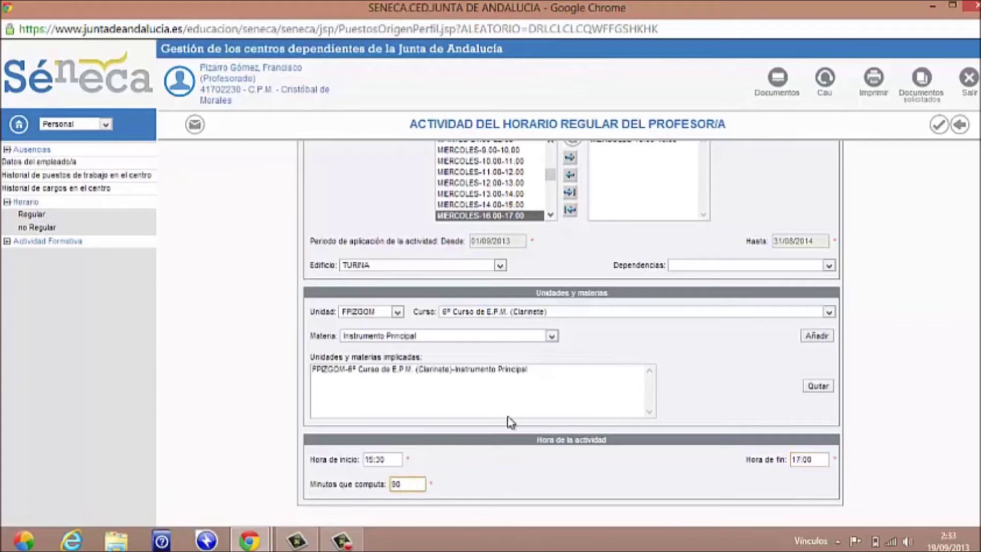
{"action": "left_click", "coordinate": [939, 125]}
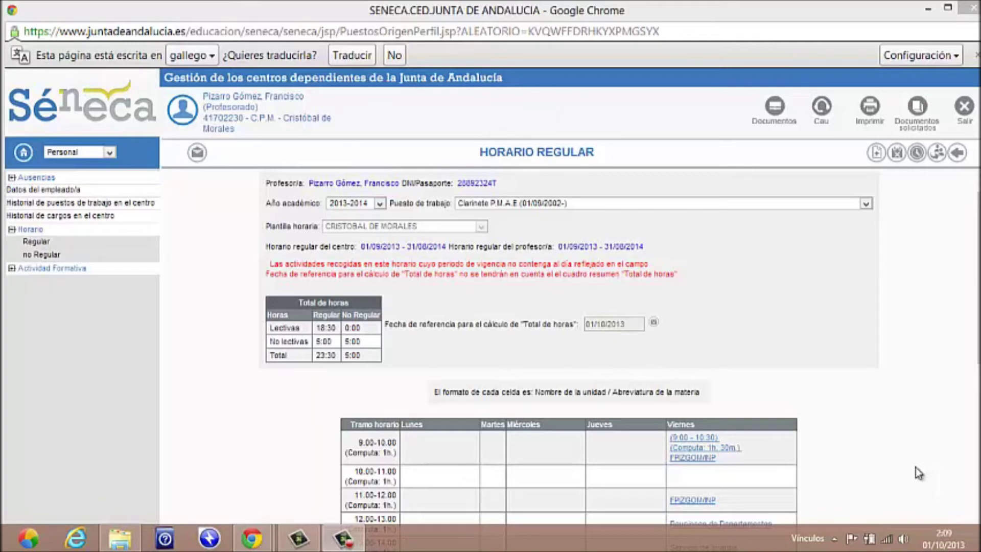
Step: Switch to EvalHora, list the teacher's groups and open the details of the group literatura clarinete to check its students and units
{"action": "left_click", "coordinate": [247, 538]}
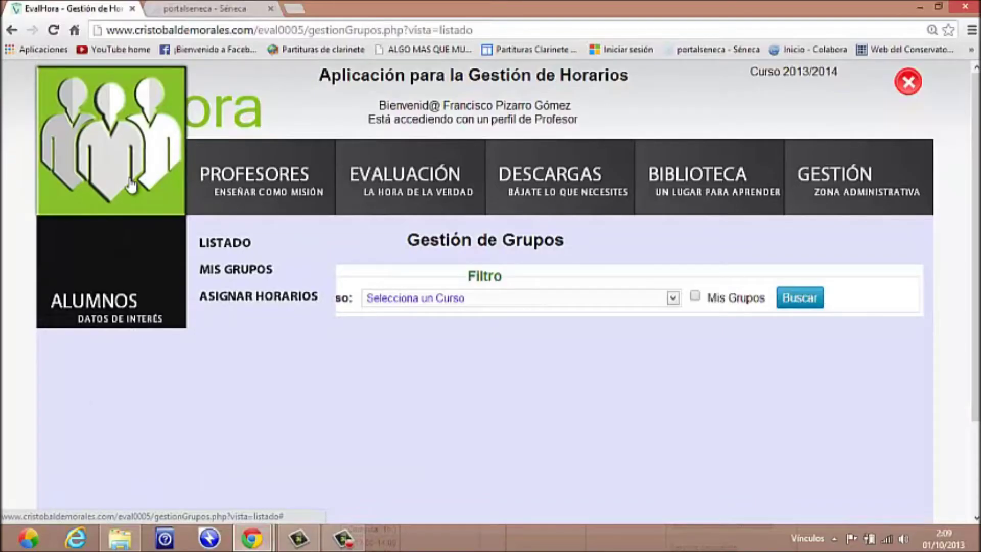
{"action": "left_click", "coordinate": [233, 273]}
{"action": "left_click", "coordinate": [802, 299]}
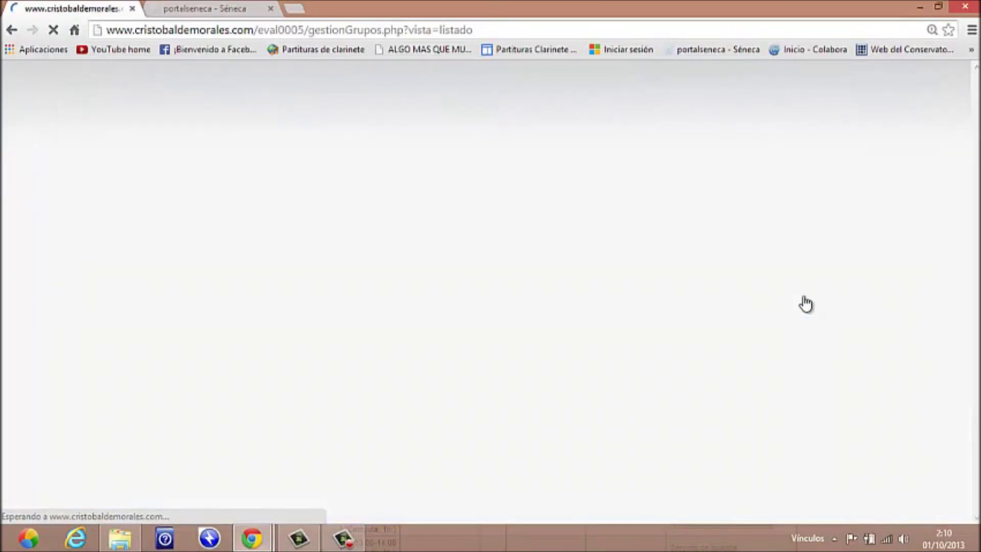
{"action": "scroll", "coordinate": [755, 367], "scroll_direction": "down", "scroll_amount": 6}
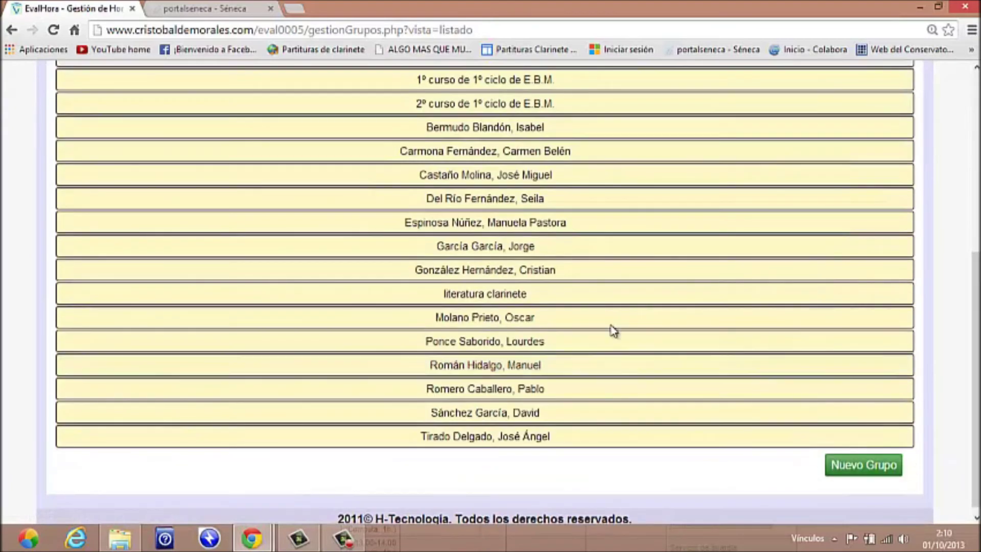
{"action": "left_click", "coordinate": [507, 296]}
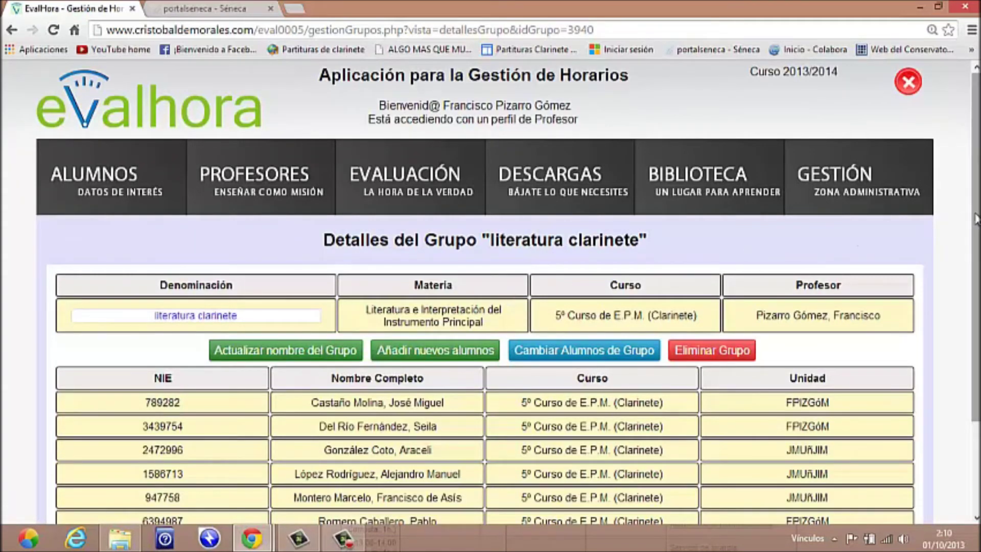
{"action": "scroll", "coordinate": [745, 252], "scroll_direction": "down", "scroll_amount": 2}
{"action": "scroll", "coordinate": [491, 292], "scroll_direction": "down", "scroll_amount": 2}
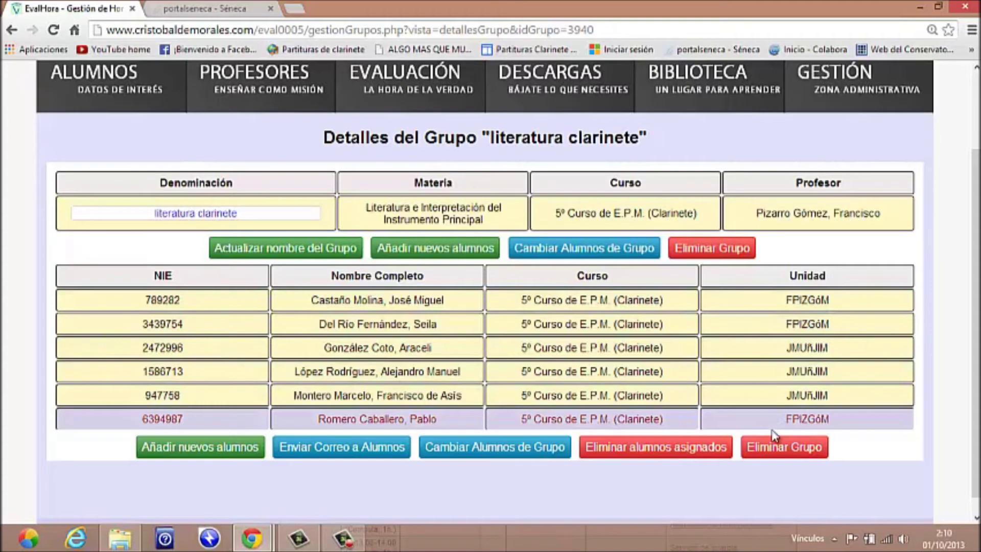
Step: Return to the Séneca regular timetable, start a new activity and assign it the MARTES 12.00-13.00 slot
{"action": "left_click", "coordinate": [241, 10]}
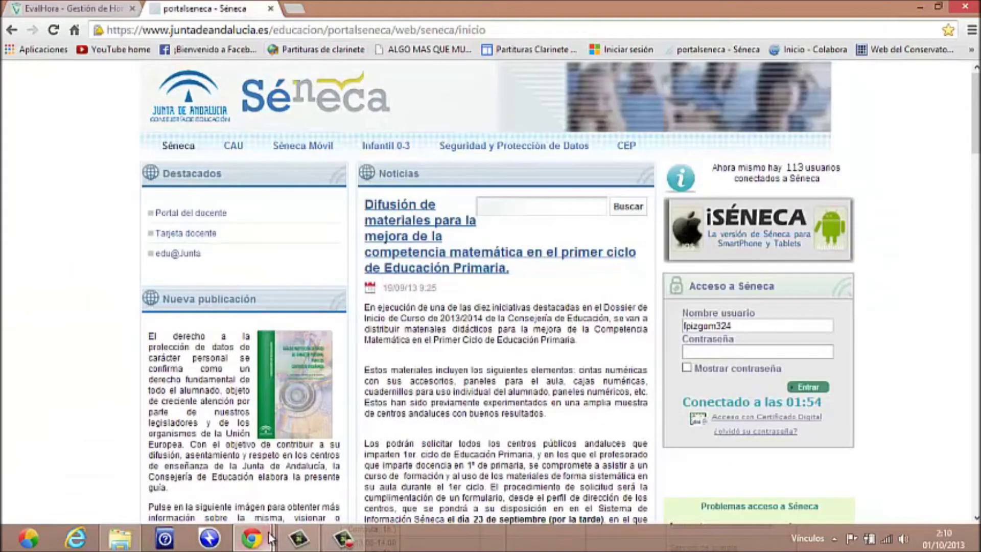
{"action": "mouse_move", "coordinate": [271, 538]}
{"action": "left_click", "coordinate": [323, 494]}
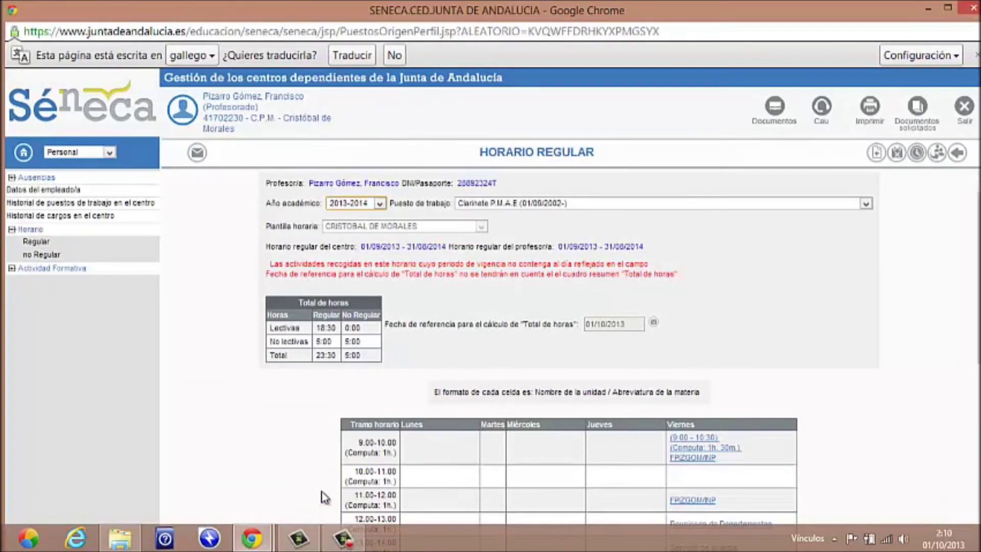
{"action": "left_click", "coordinate": [877, 153]}
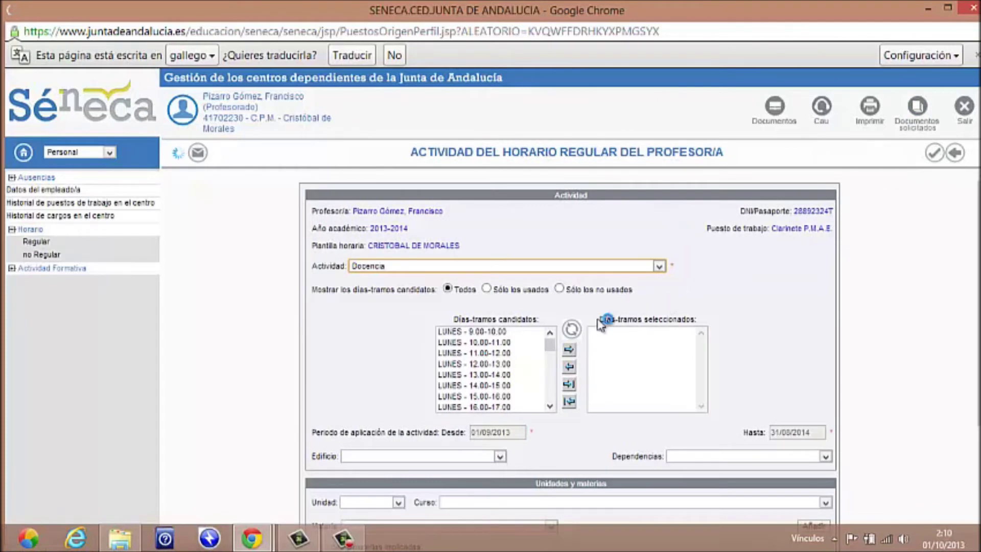
{"action": "left_click", "coordinate": [550, 406]}
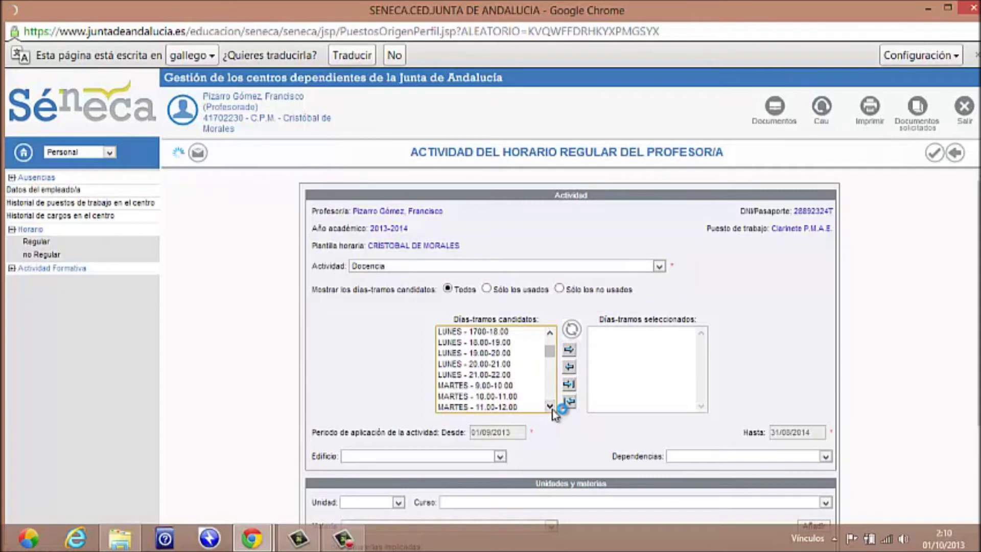
{"action": "left_click", "coordinate": [498, 396]}
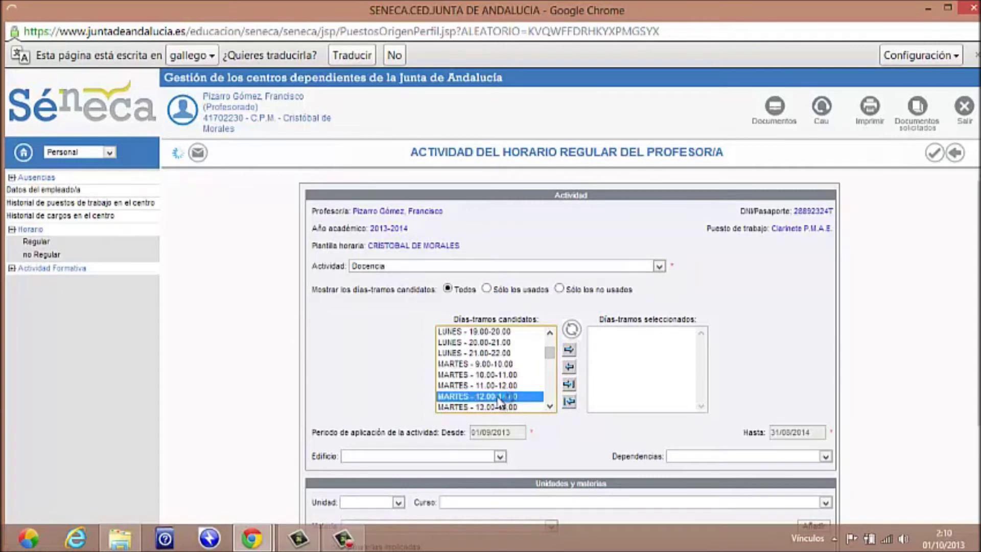
{"action": "left_click", "coordinate": [568, 350]}
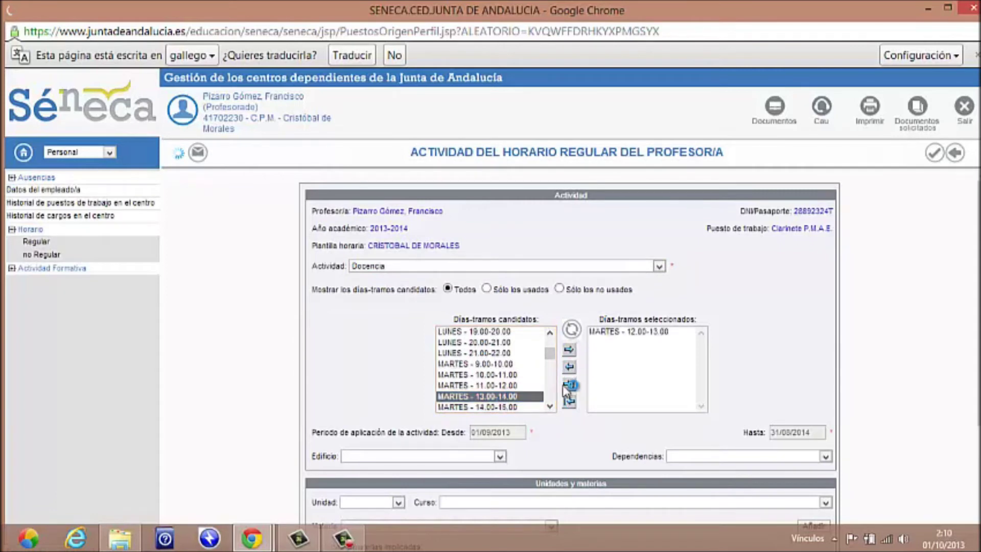
Step: Set the Tuesday activity's building to TURINA, unit to FPIZGOM and course to 5º Curso de E.P.M. (Clarinete)
{"action": "left_click", "coordinate": [499, 457]}
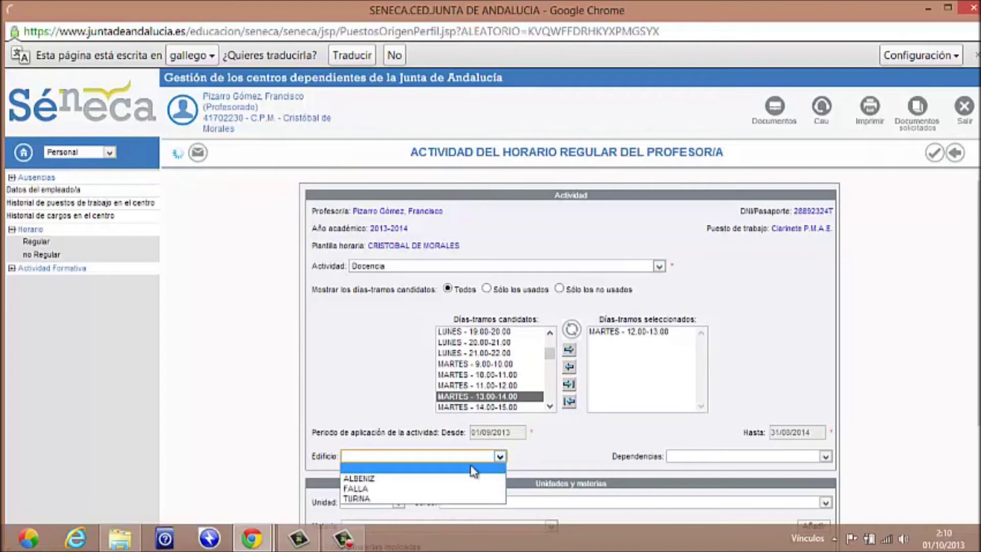
{"action": "left_click", "coordinate": [434, 500]}
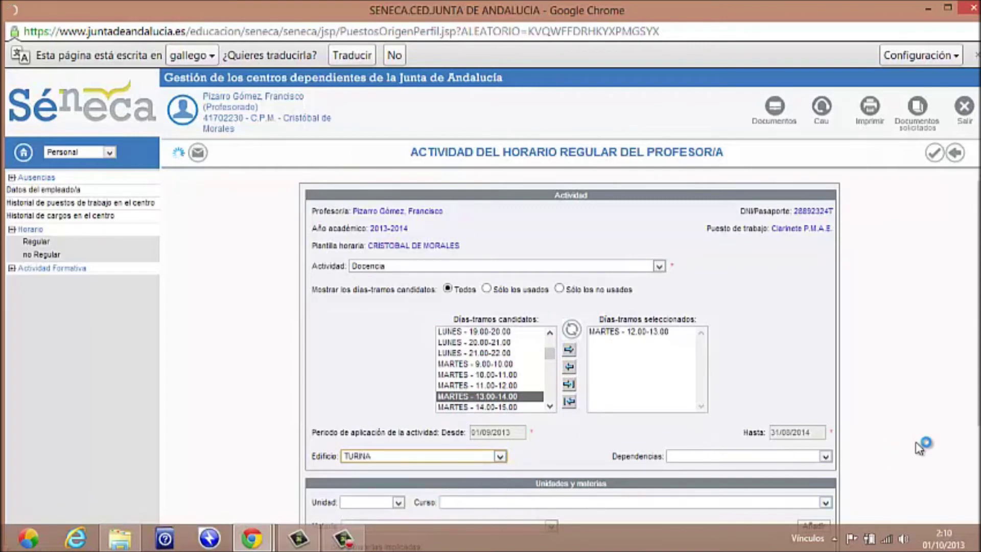
{"action": "scroll", "coordinate": [622, 321], "scroll_direction": "down", "scroll_amount": 3}
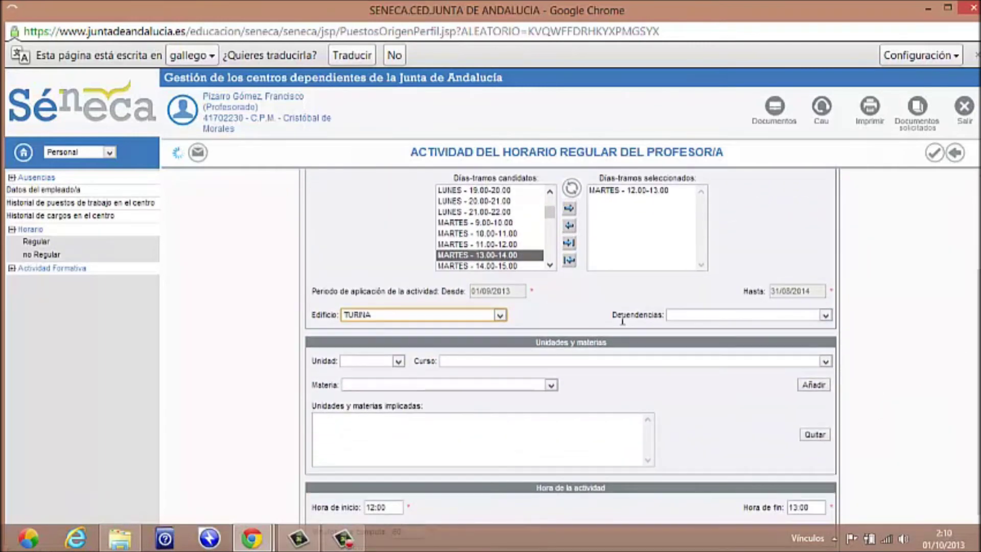
{"action": "left_click", "coordinate": [399, 362]}
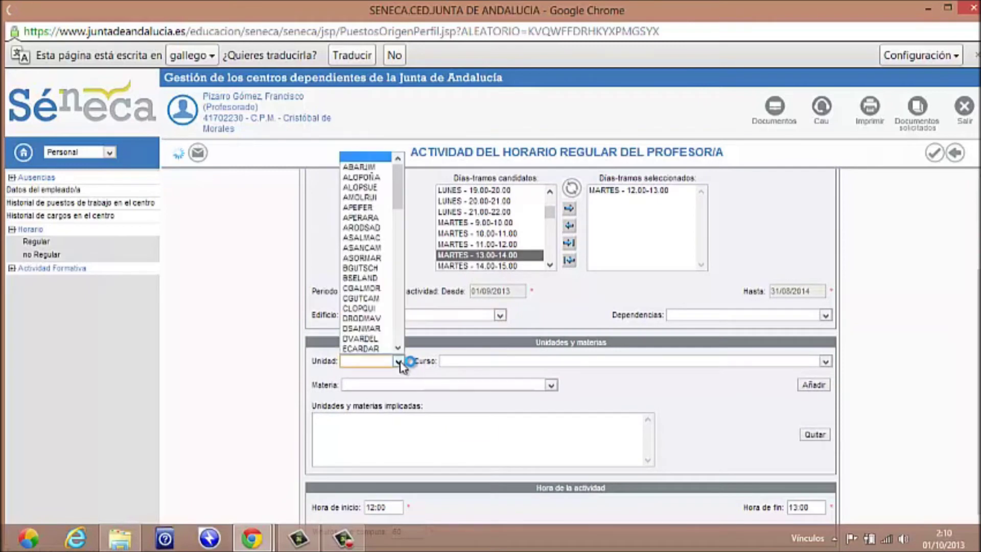
{"action": "left_click_drag", "start_coordinate": [399, 199], "coordinate": [407, 236]}
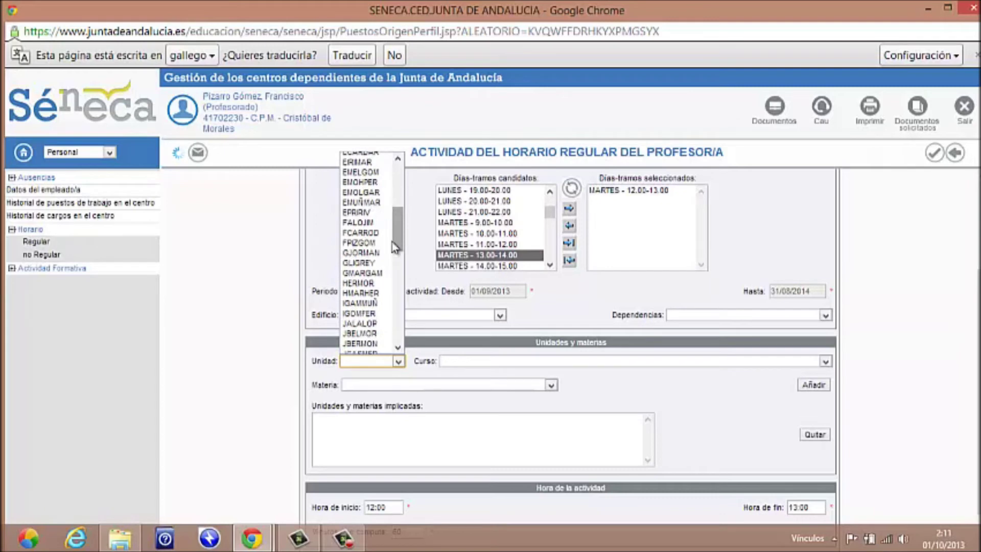
{"action": "left_click", "coordinate": [360, 242]}
{"action": "left_click", "coordinate": [825, 502]}
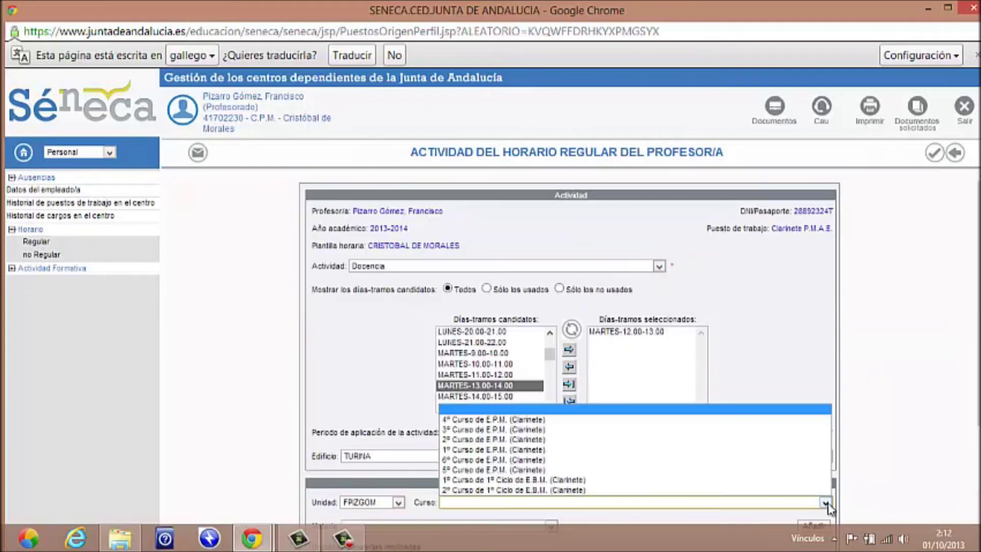
{"action": "left_click", "coordinate": [801, 472]}
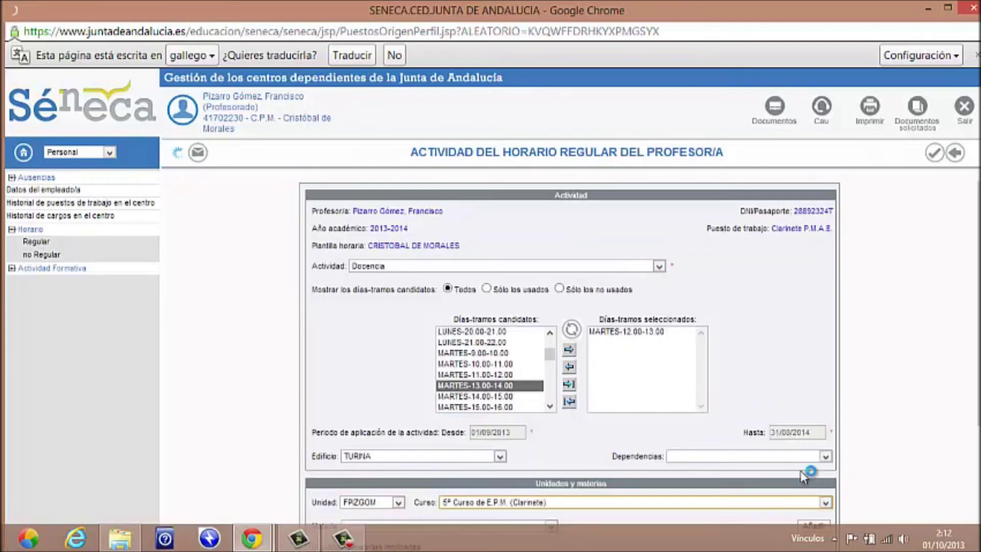
Step: Add the subject Lit. e Inter. Instrumento Ppal for unit FPIZGOM to the Tuesday activity's involved units and subjects
{"action": "scroll", "coordinate": [735, 406], "scroll_direction": "down", "scroll_amount": 3}
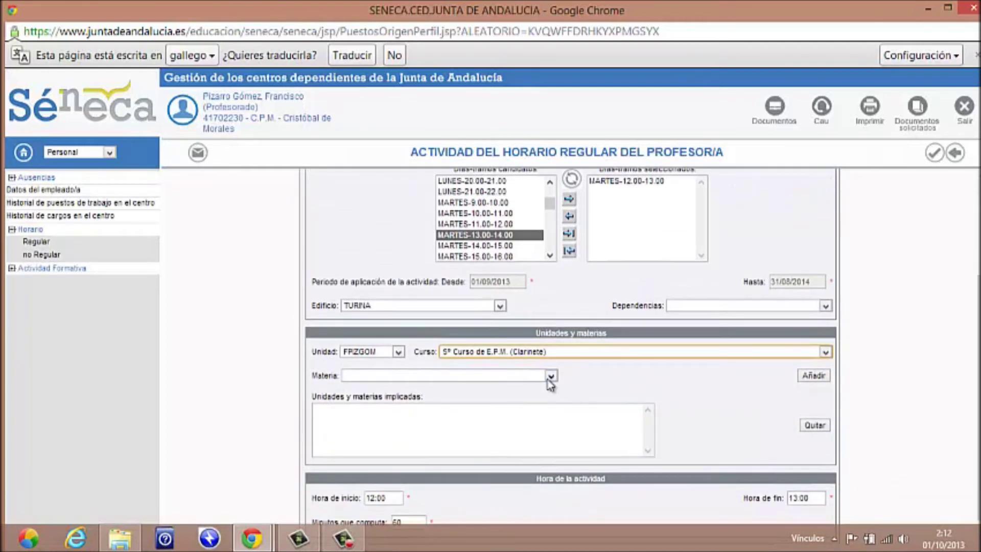
{"action": "left_click", "coordinate": [549, 378]}
{"action": "left_click_drag", "start_coordinate": [568, 218], "coordinate": [585, 285]}
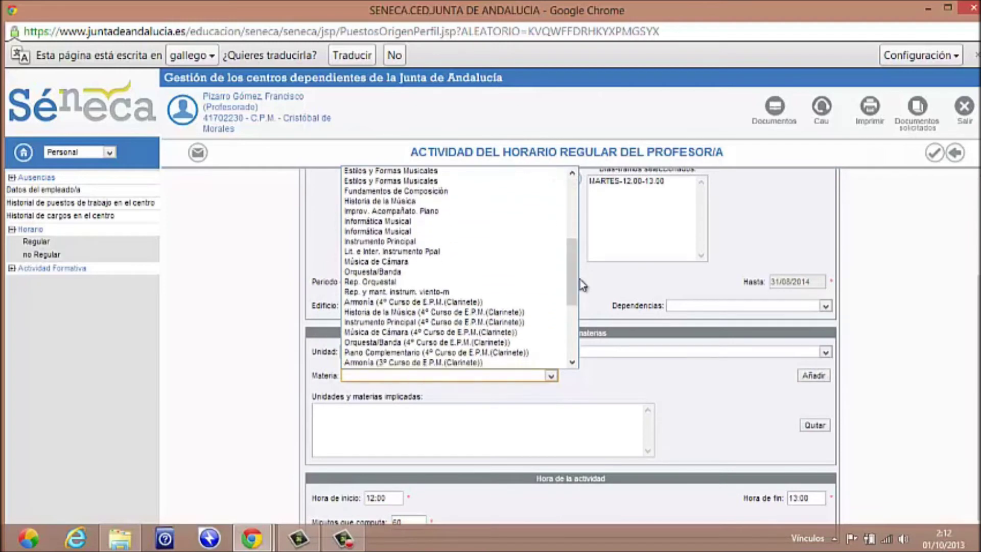
{"action": "left_click", "coordinate": [513, 252]}
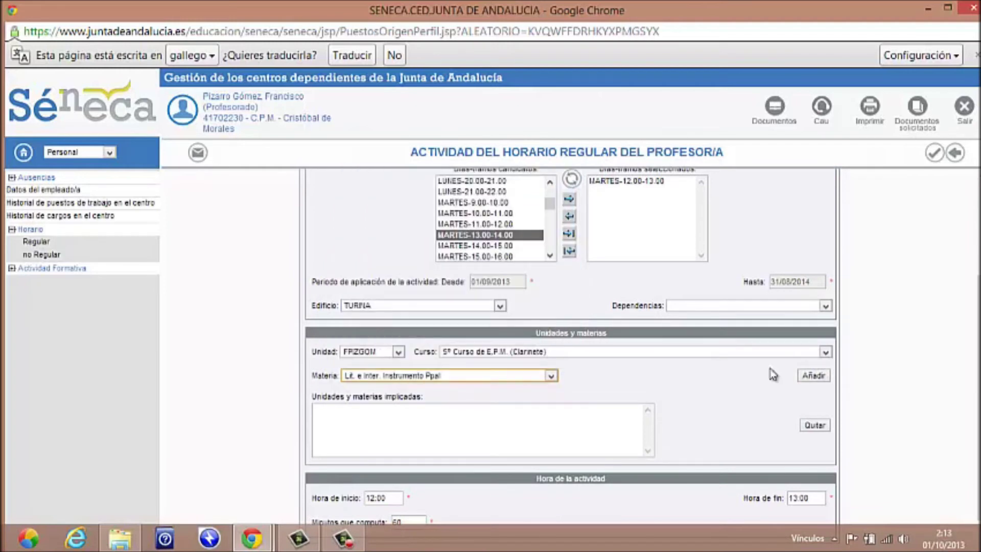
{"action": "left_click", "coordinate": [808, 376]}
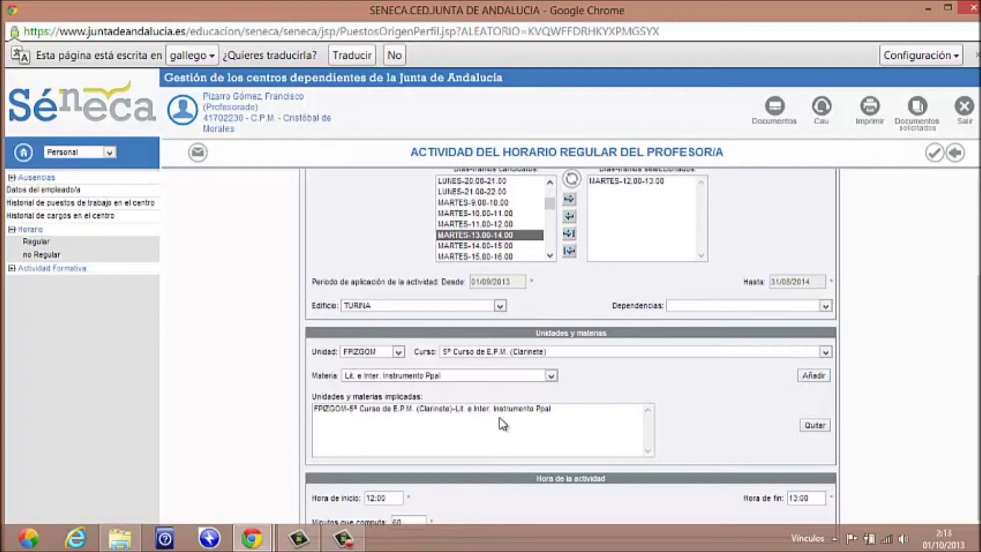
Step: Add unit JMUÑJIM with 5º Curso de E.P.M. (Clarinete) and subject Lit. e Inter. Instrumento Ppal to the Tuesday activity, and save it
{"action": "left_click", "coordinate": [398, 352]}
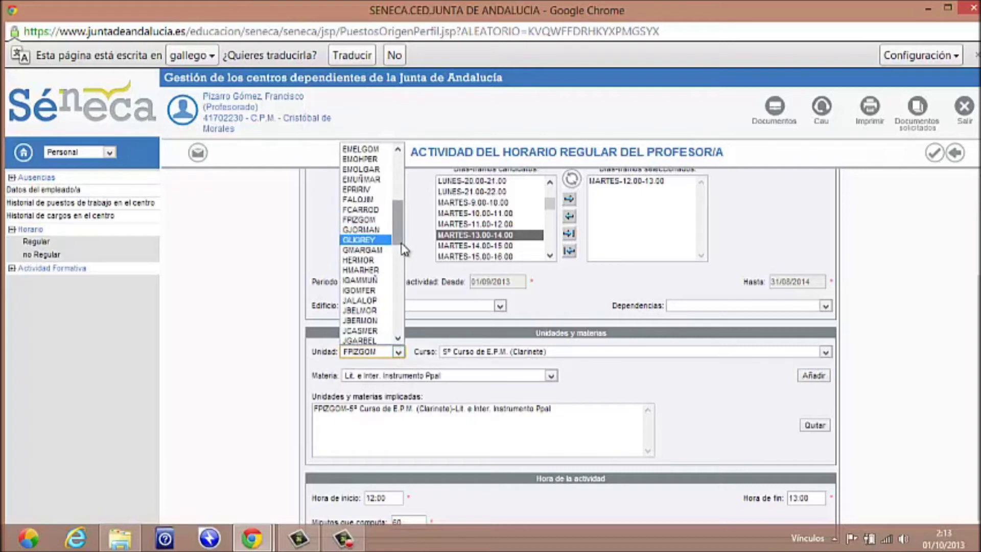
{"action": "left_click_drag", "start_coordinate": [398, 233], "coordinate": [404, 268]}
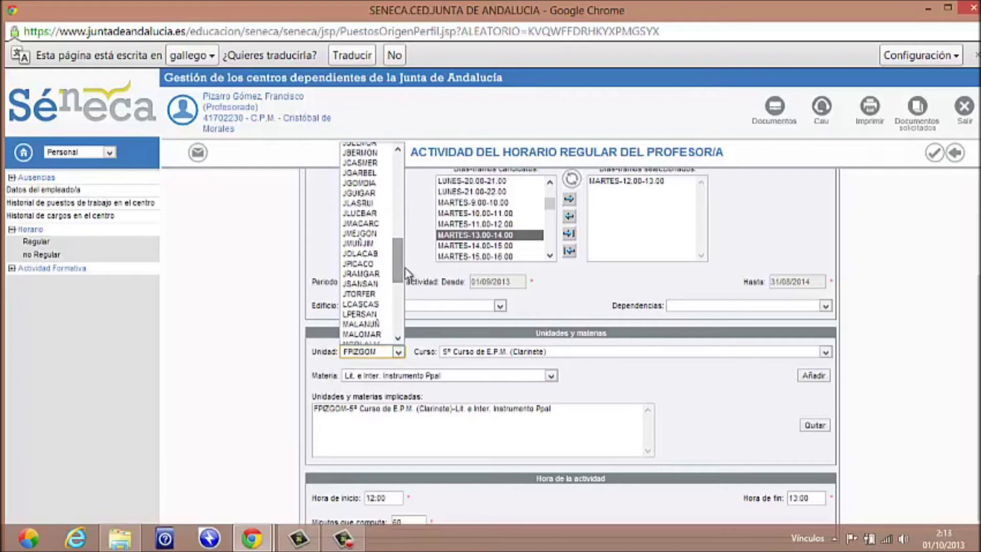
{"action": "left_click", "coordinate": [367, 244]}
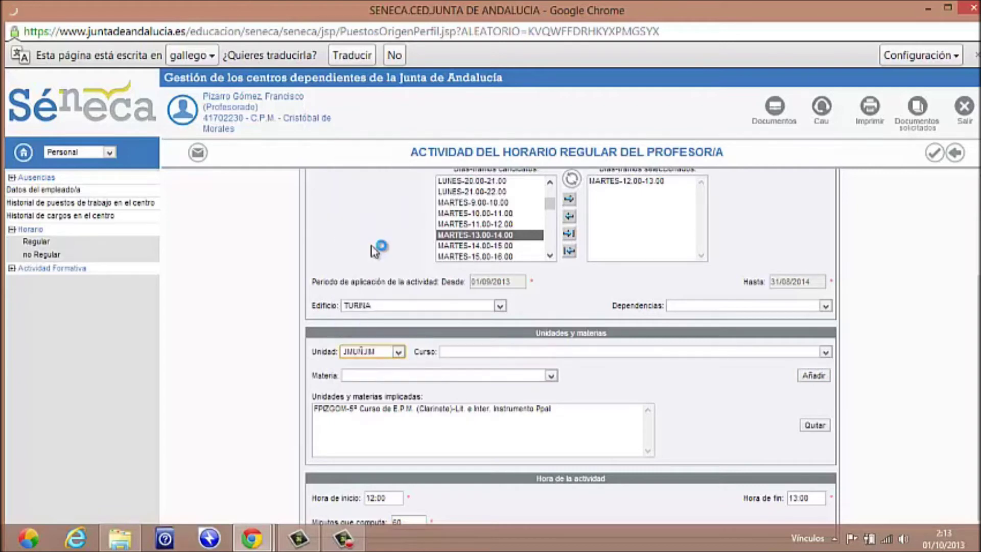
{"action": "left_click", "coordinate": [825, 353]}
{"action": "left_click", "coordinate": [766, 374]}
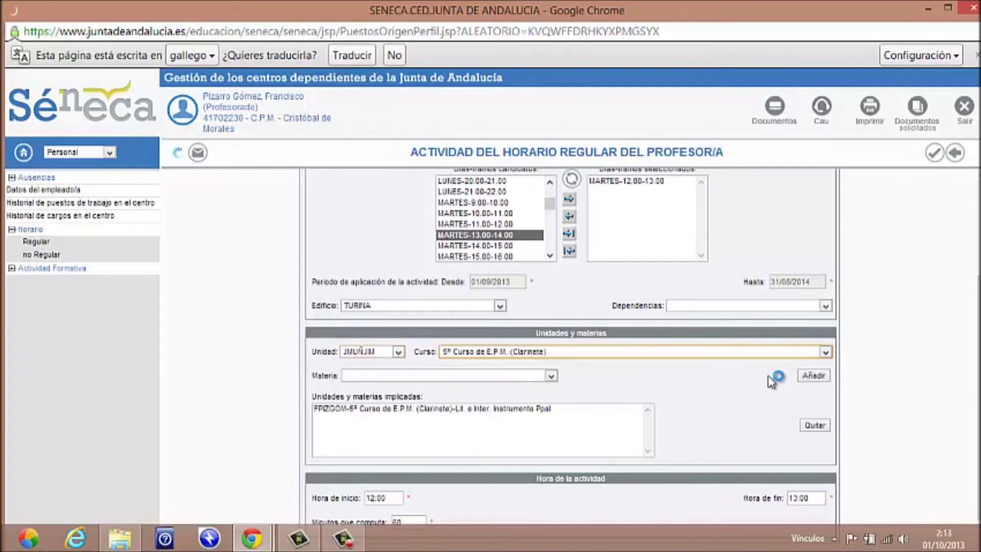
{"action": "left_click", "coordinate": [550, 376]}
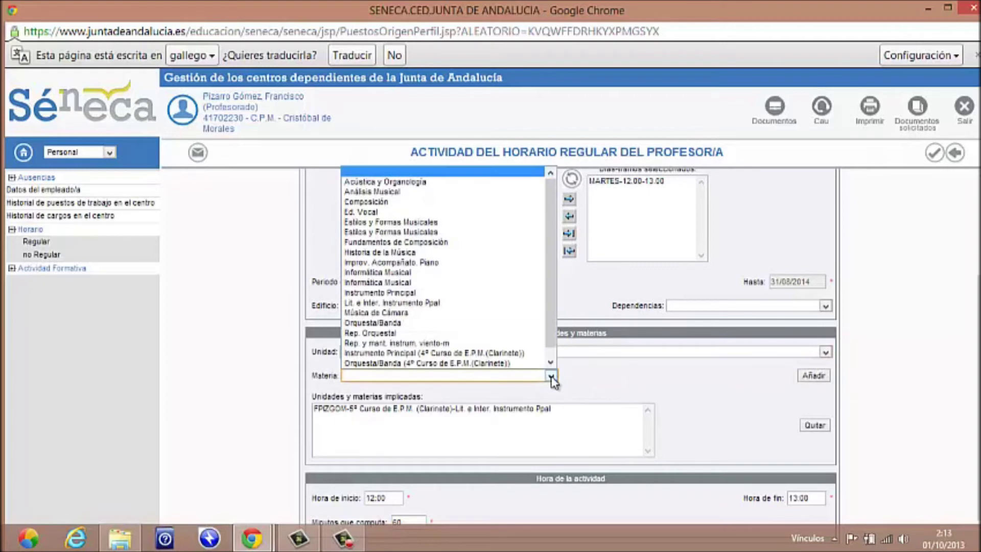
{"action": "left_click", "coordinate": [521, 303]}
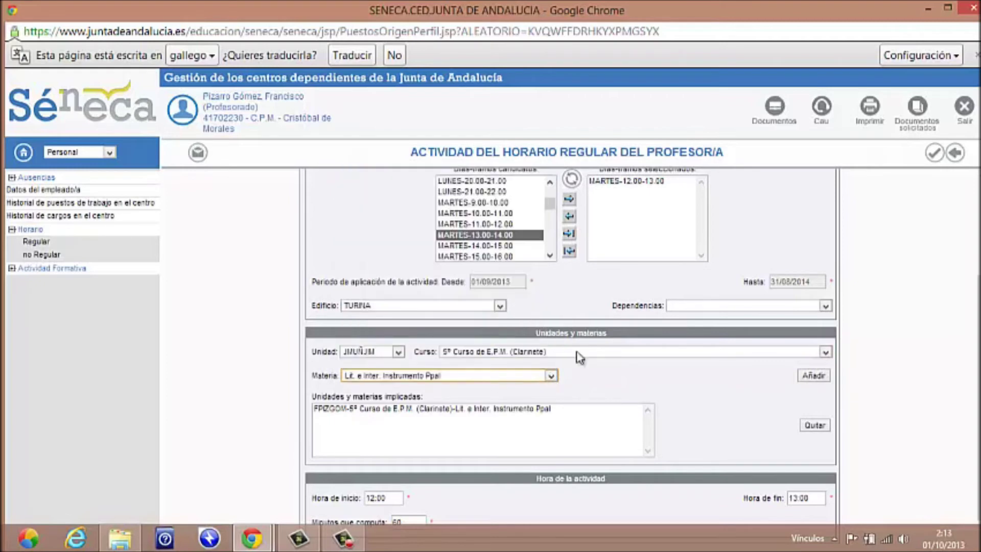
{"action": "left_click", "coordinate": [813, 376]}
{"action": "scroll", "coordinate": [814, 379], "scroll_direction": "down", "scroll_amount": 1}
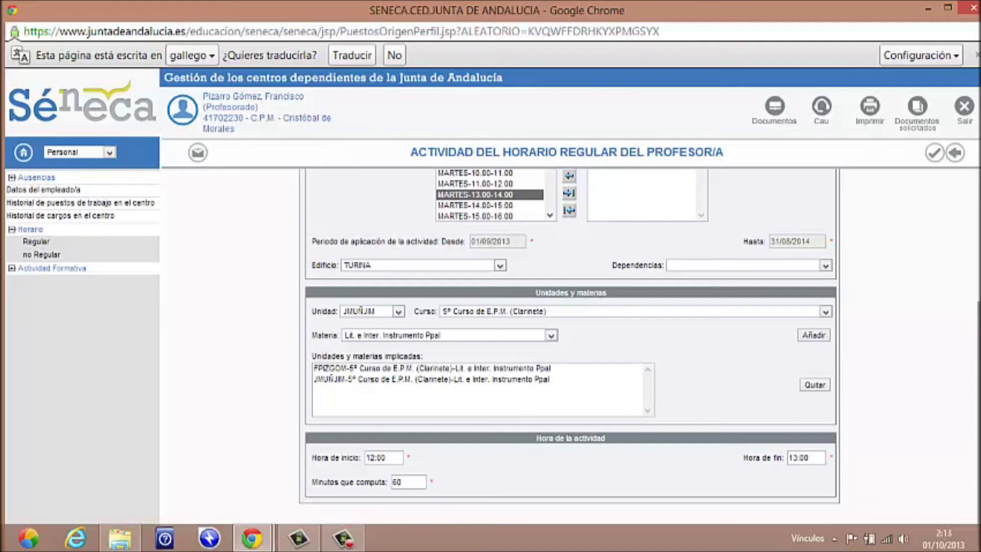
{"action": "left_click", "coordinate": [934, 158]}
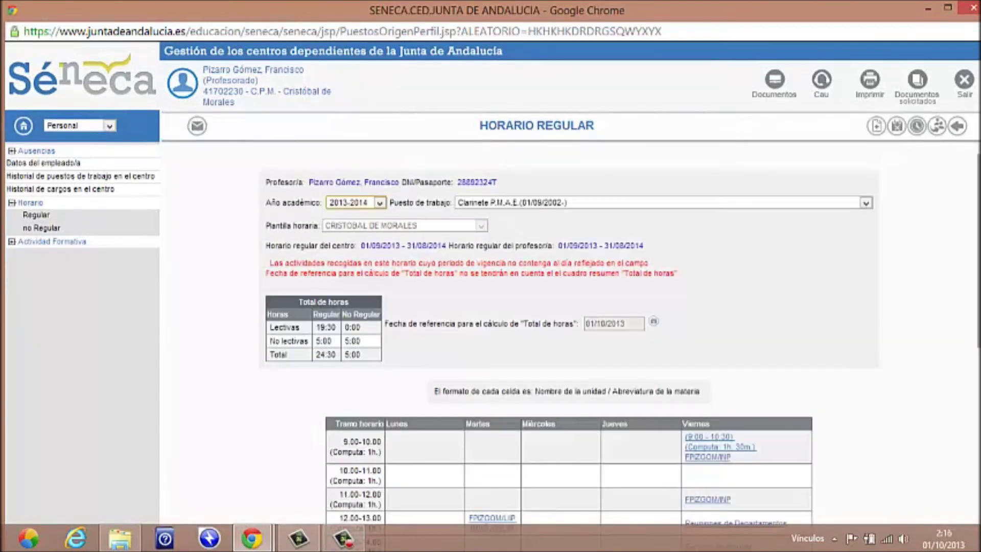
Step: Open the student assignment of the Tuesday 12.00-13.00 activity and show the students of FPIZGOM in Lit. e Inter. Instrumento Ppal
{"action": "scroll", "coordinate": [670, 352], "scroll_direction": "down", "scroll_amount": 3}
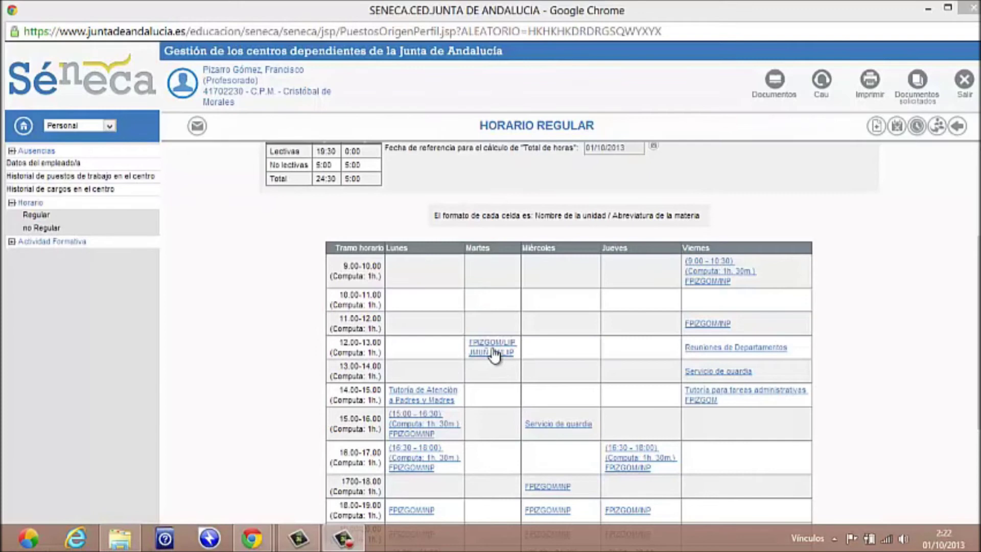
{"action": "left_click", "coordinate": [494, 353]}
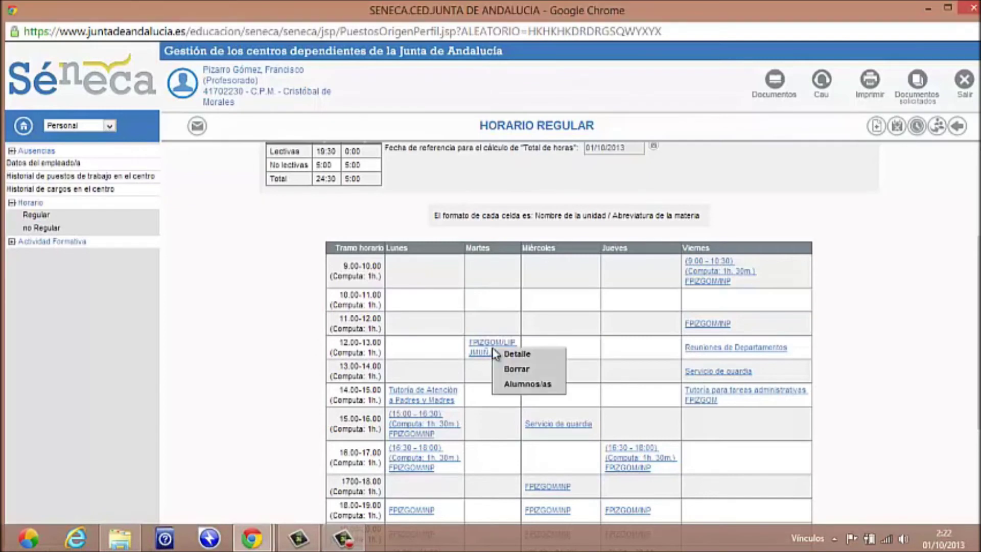
{"action": "left_click", "coordinate": [532, 386]}
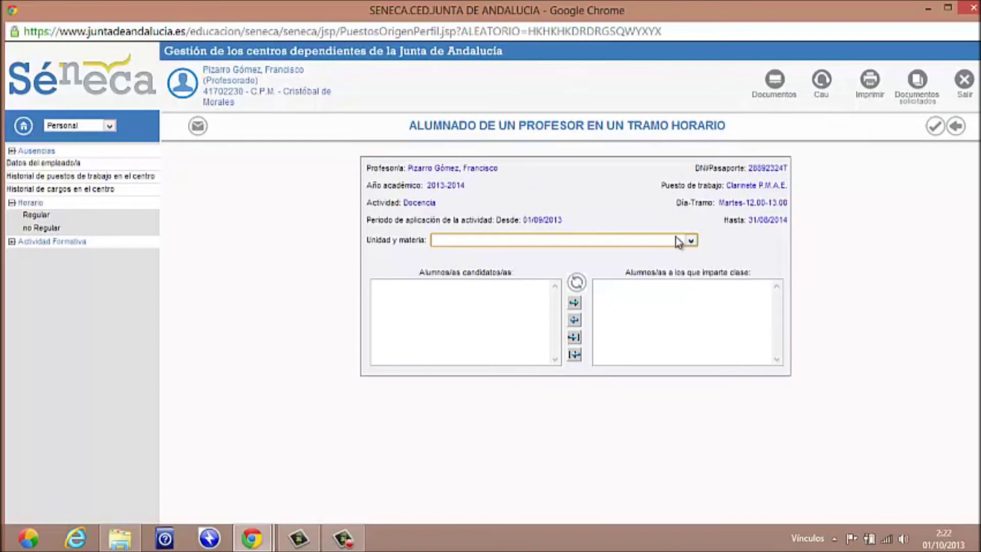
{"action": "left_click", "coordinate": [691, 241]}
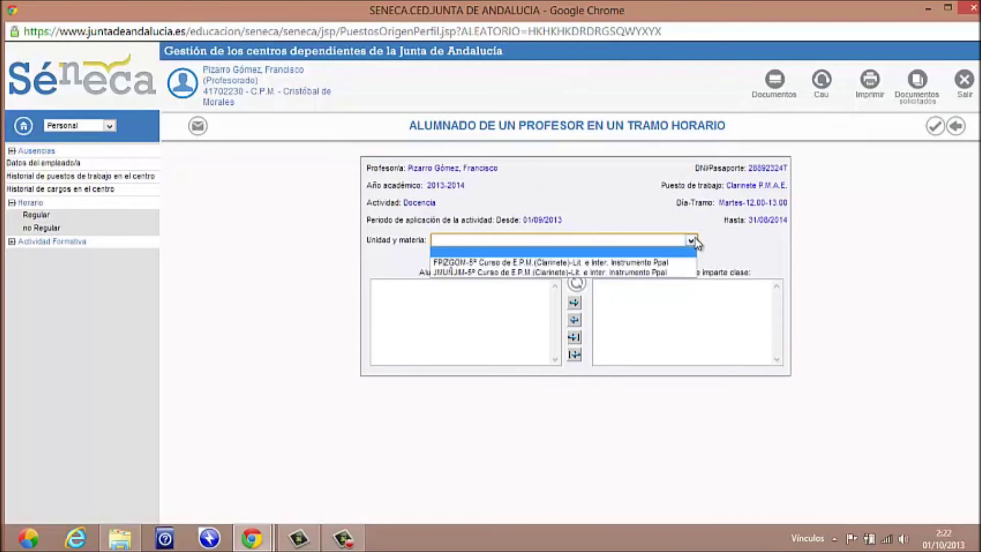
{"action": "left_click", "coordinate": [663, 263]}
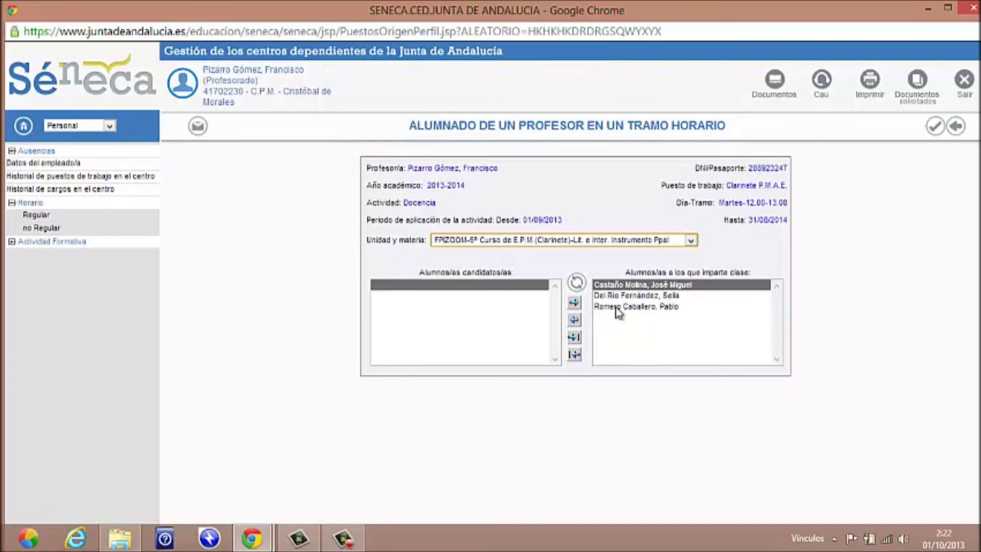
Step: Remove the second student from the FPIZGOM class list and add the same student back
{"action": "left_click", "coordinate": [631, 296]}
{"action": "left_click", "coordinate": [575, 320]}
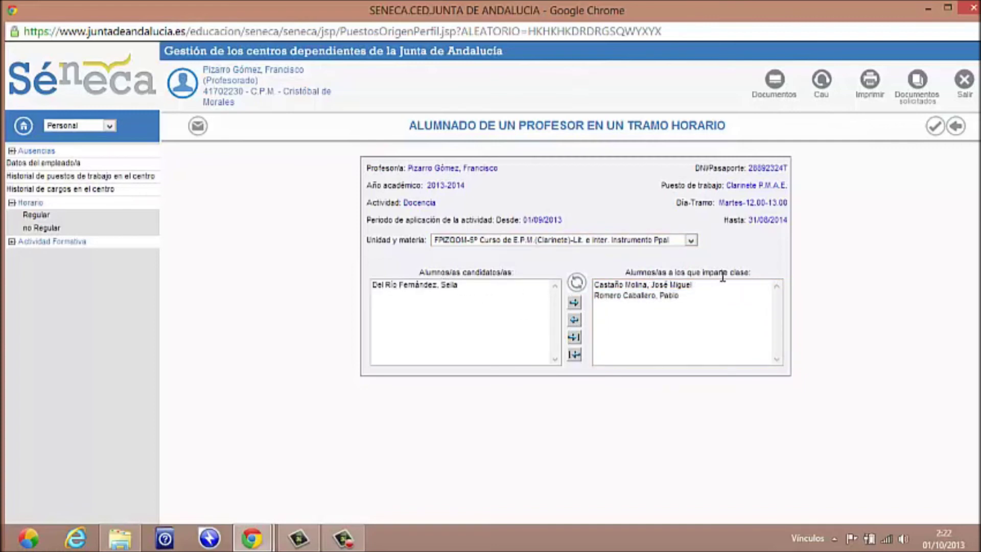
{"action": "left_click", "coordinate": [434, 286]}
{"action": "left_click", "coordinate": [575, 303]}
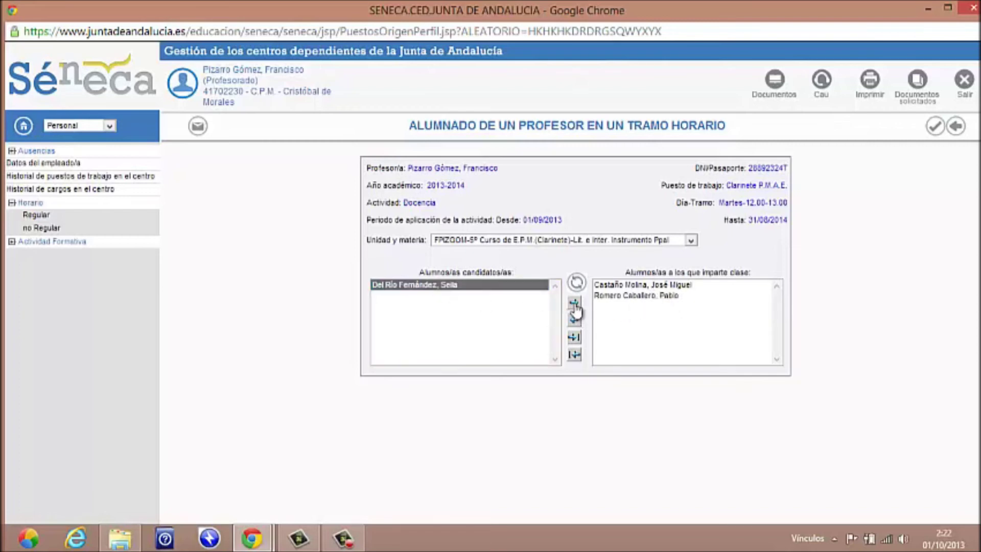
Step: Show the students of unit JMUÑJIM in Lit. e Inter. Instrumento Ppal for the Tuesday slot
{"action": "left_click", "coordinate": [691, 240]}
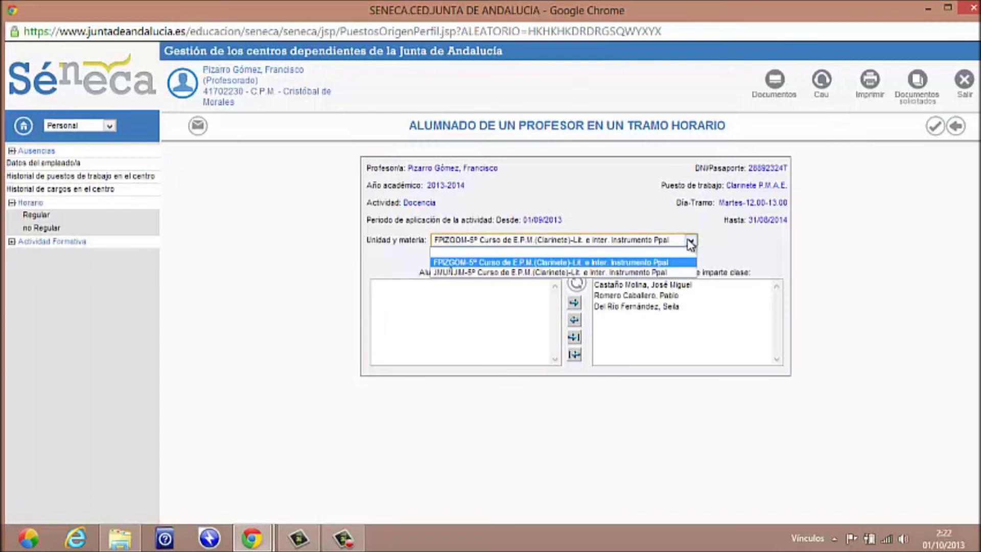
{"action": "left_click", "coordinate": [641, 273]}
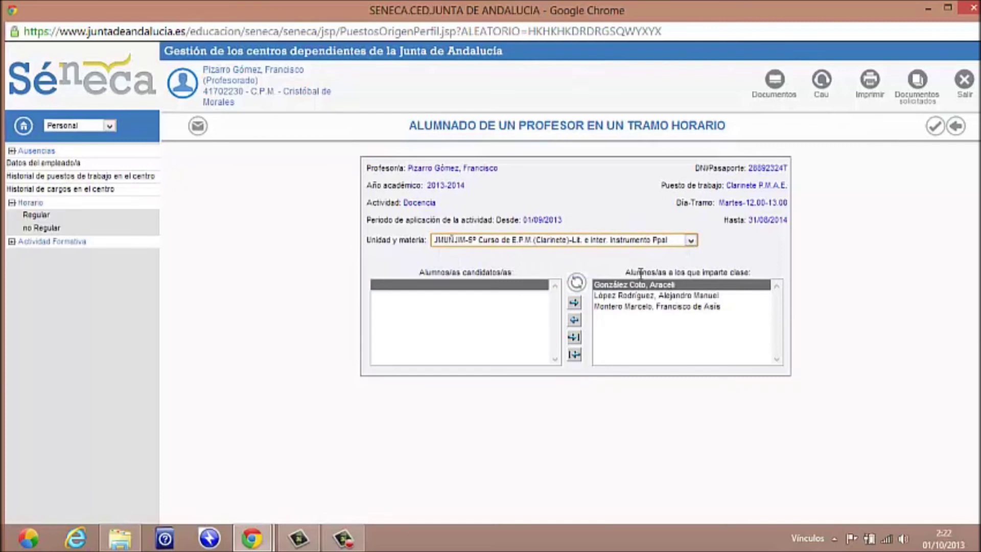